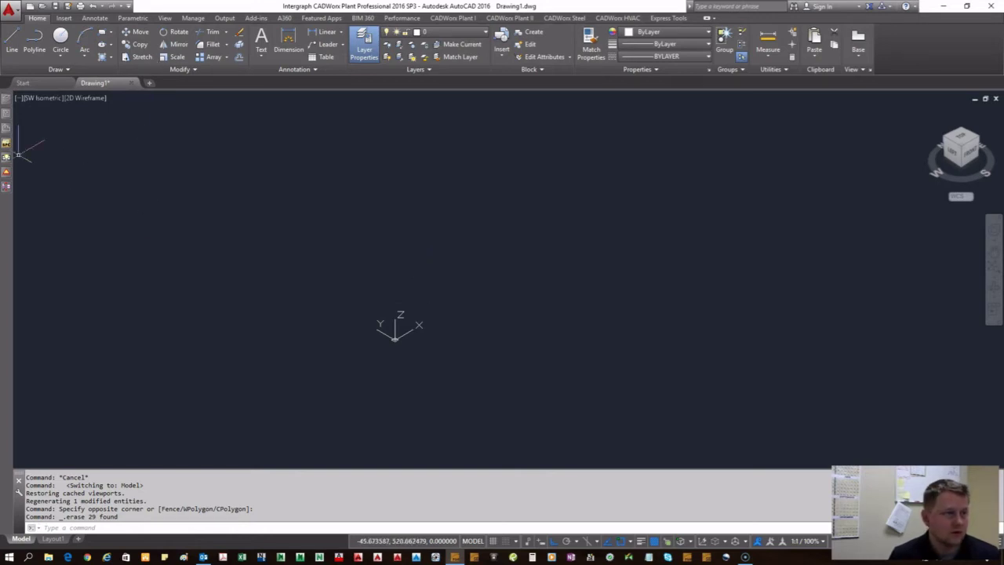
# Open the CADWorx spec view and choose the 150 specification for the 6" piping.
pyautogui.click(5, 145)
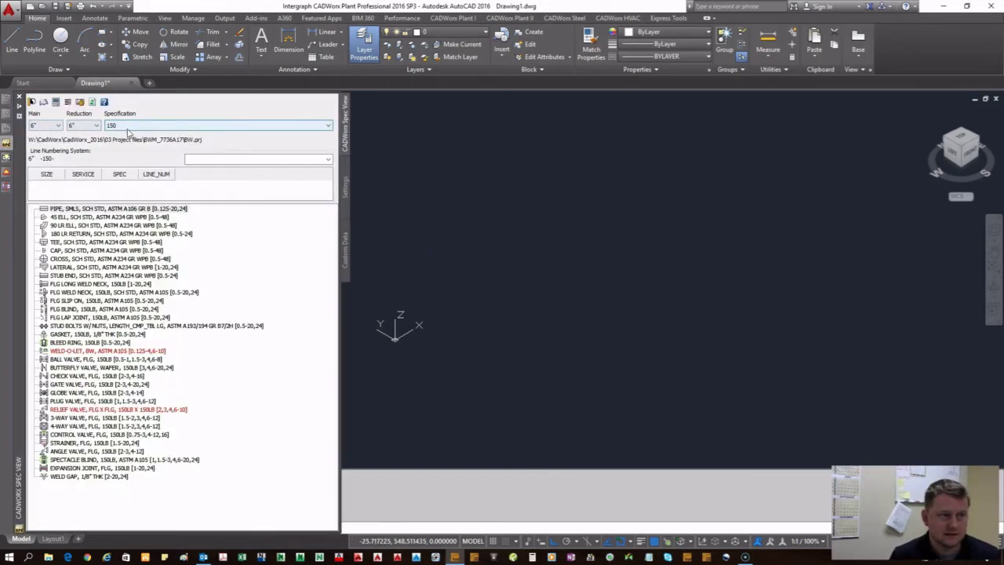
pyautogui.click(128, 128)
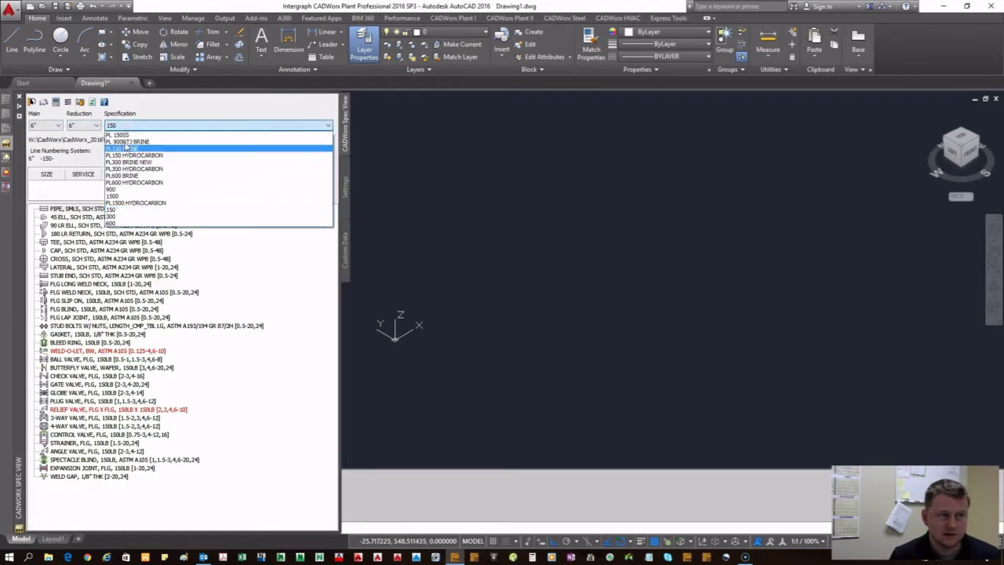
pyautogui.click(123, 211)
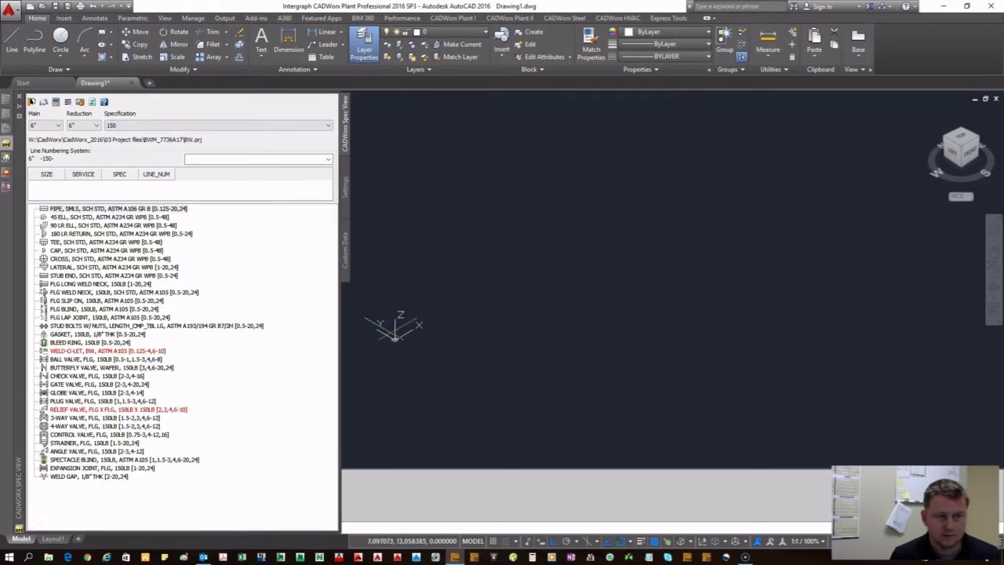
# Route a 6" pipe as a zigzag of three straight legs joined by elbows.
pyautogui.press('Return')
pyautogui.click(459, 289)
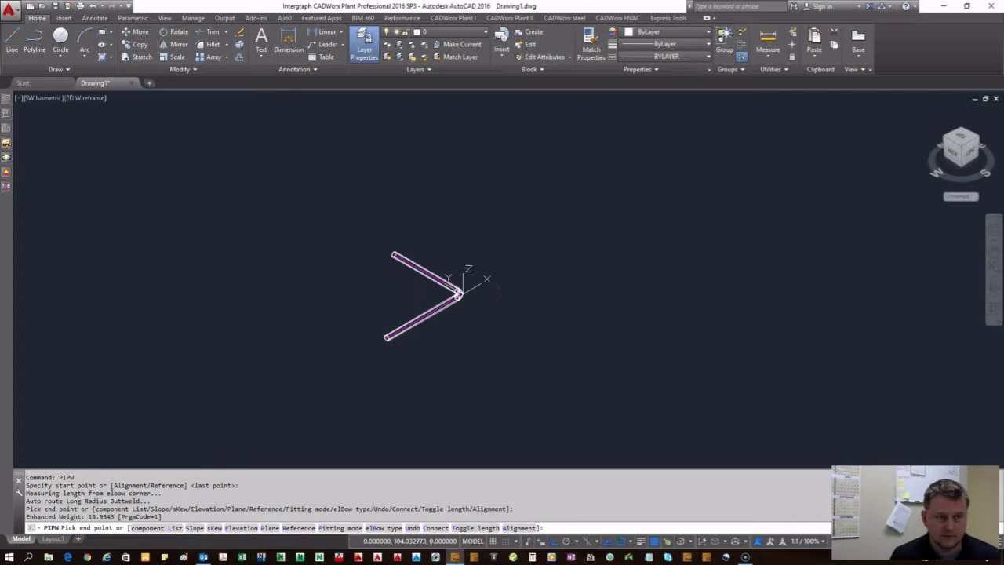
pyautogui.click(460, 292)
# Add a flanged 6" ball valve from the component list at the end of the third pipe leg.
pyautogui.rightClick(471, 216)
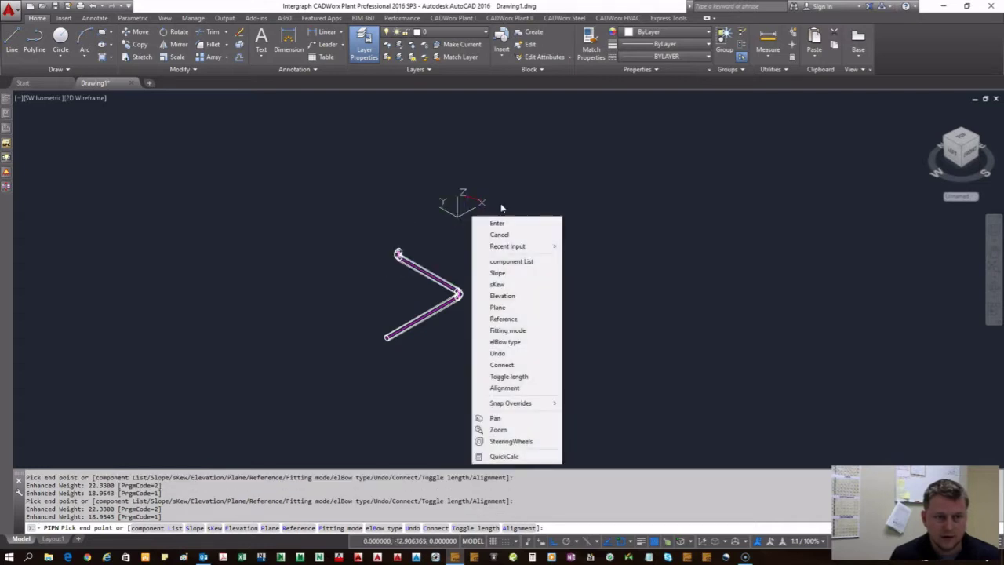
pyautogui.click(527, 265)
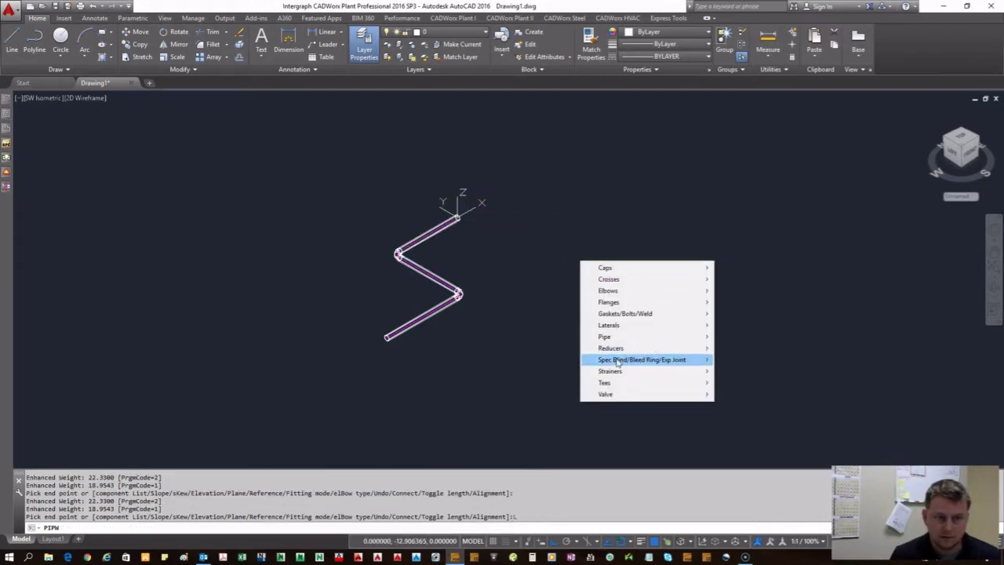
pyautogui.moveTo(625, 396)
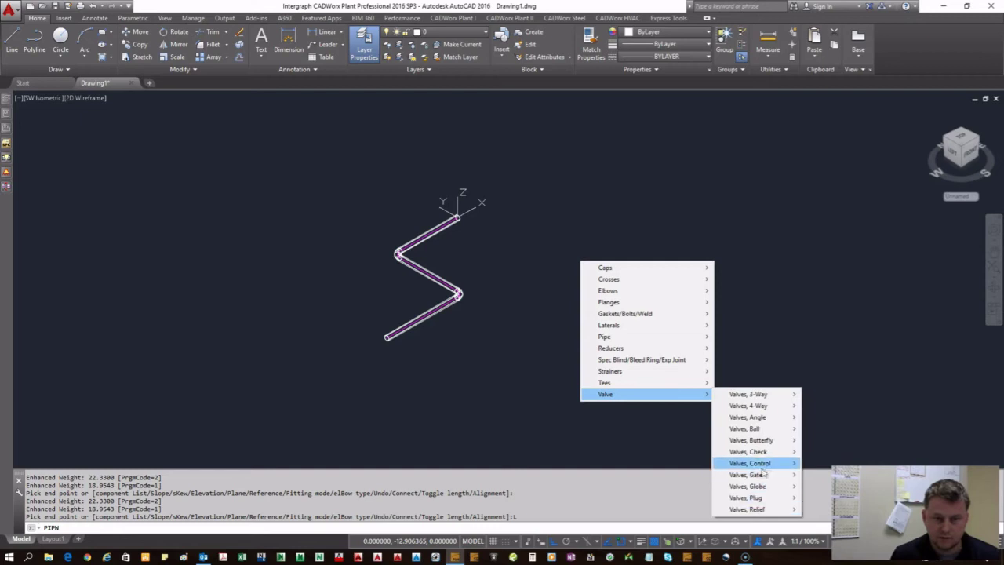
pyautogui.moveTo(753, 429)
pyautogui.click(846, 429)
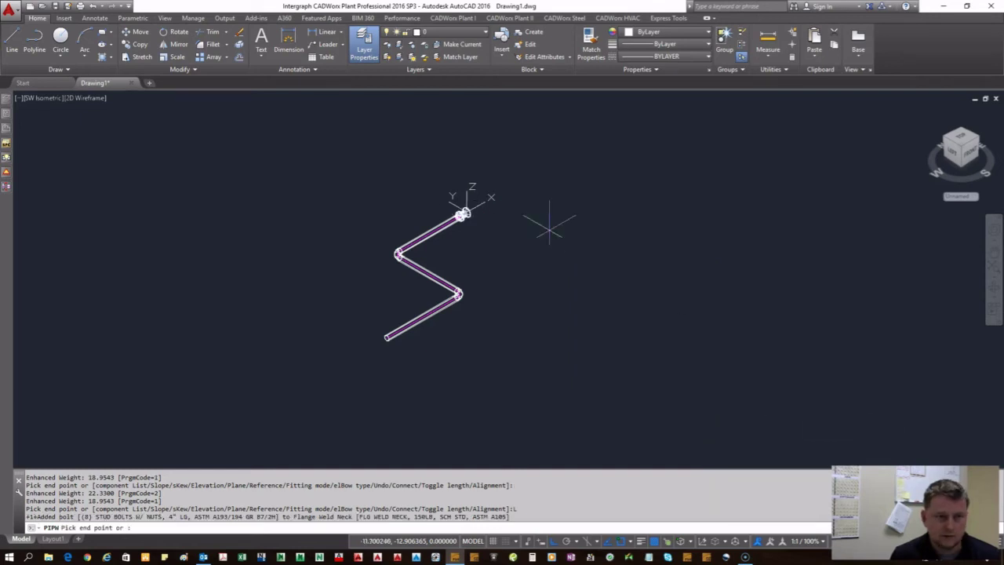
# Continue the route past the valve and around a corner, ending it with a tee whose branch faces outward.
pyautogui.rightClick(593, 206)
pyautogui.click(639, 253)
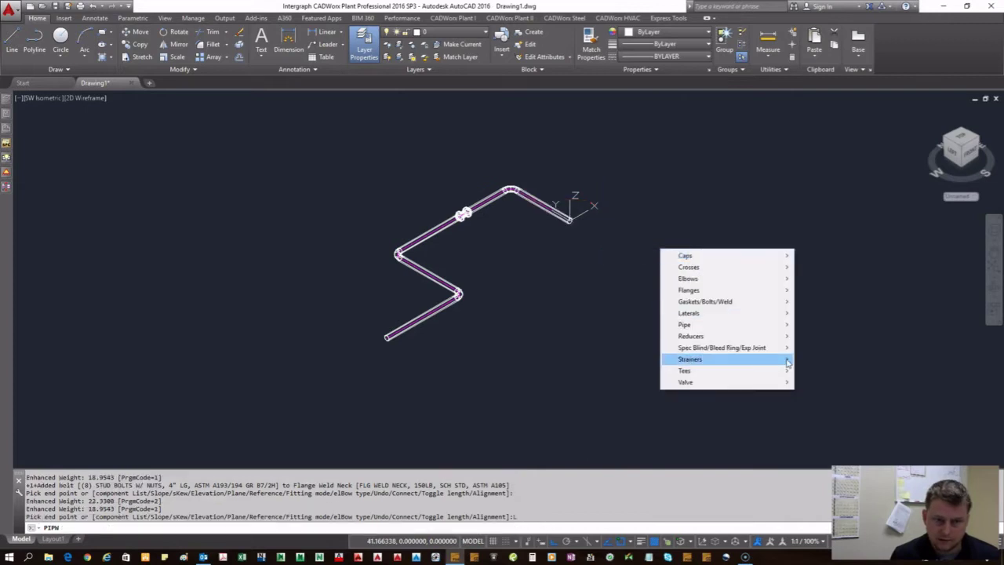
pyautogui.moveTo(725, 370)
pyautogui.click(819, 370)
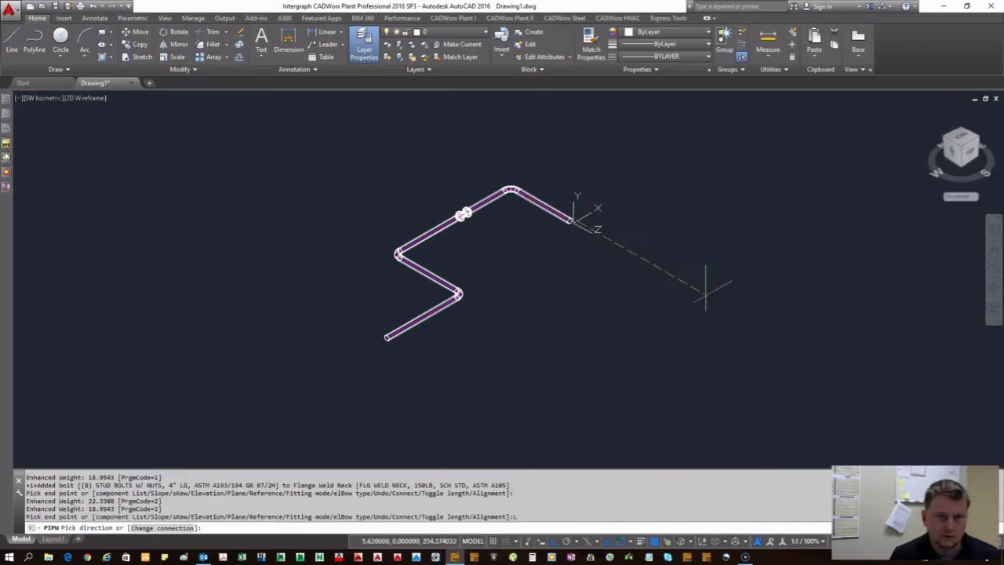
pyautogui.click(690, 188)
pyautogui.scroll(4, 573, 204)
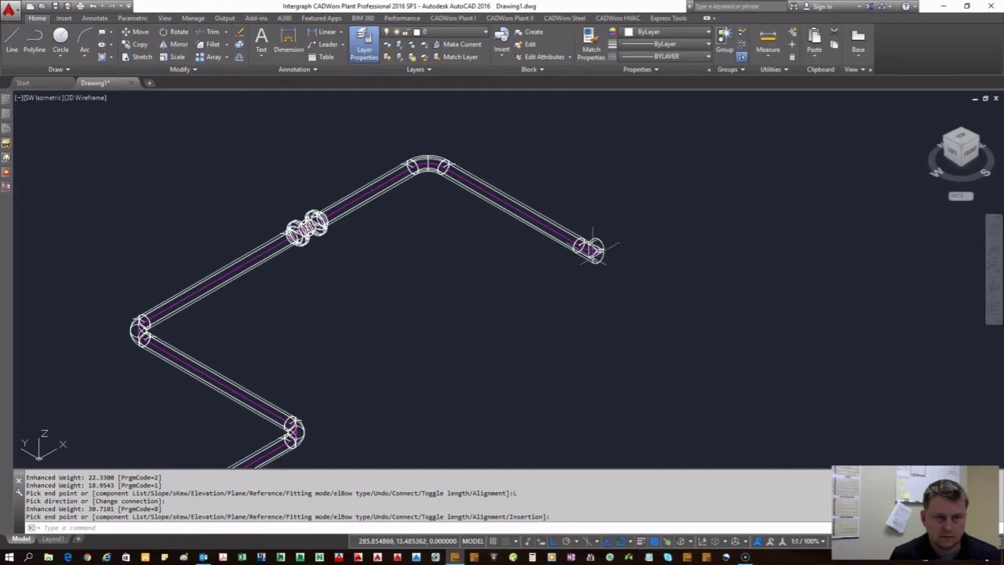
pyautogui.press('Escape')
# Extend the main run with a straight pipe from the tee's open run end.
pyautogui.click(592, 249)
pyautogui.click(600, 250)
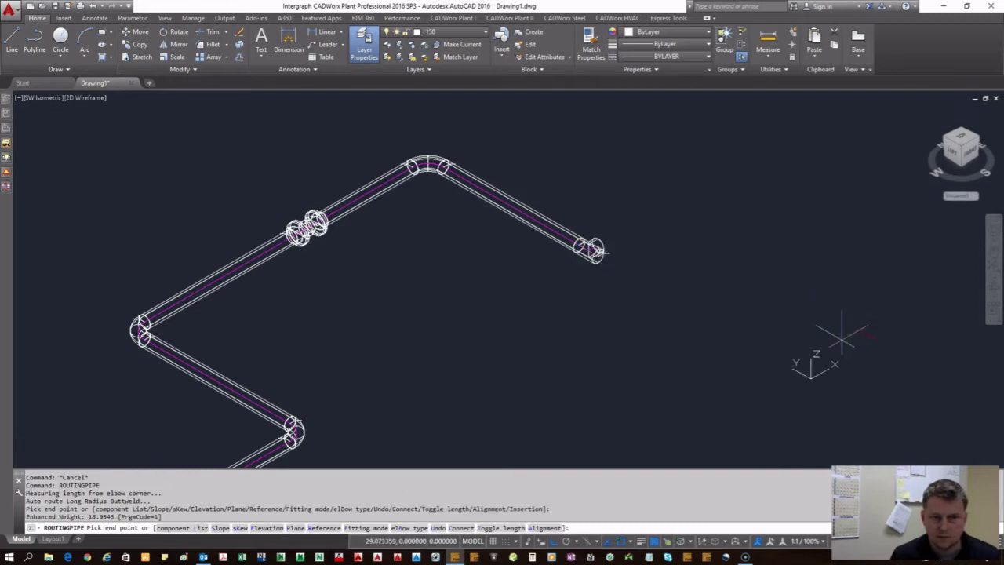
pyautogui.click(812, 376)
pyautogui.press('Return')
# Route a pipe from the tee's branch outlet and turn it vertically upward with an elbow.
pyautogui.click(599, 246)
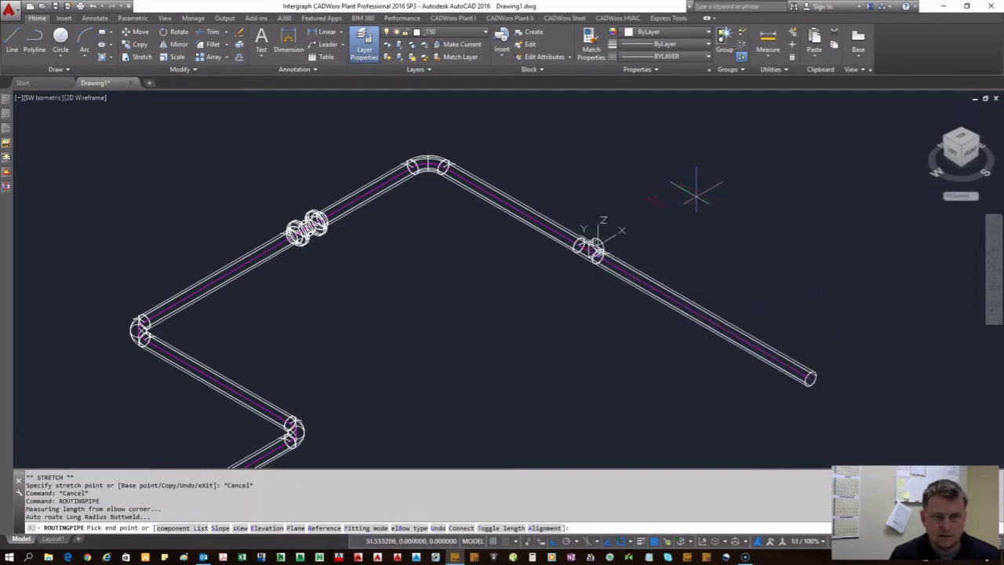
pyautogui.click(704, 172)
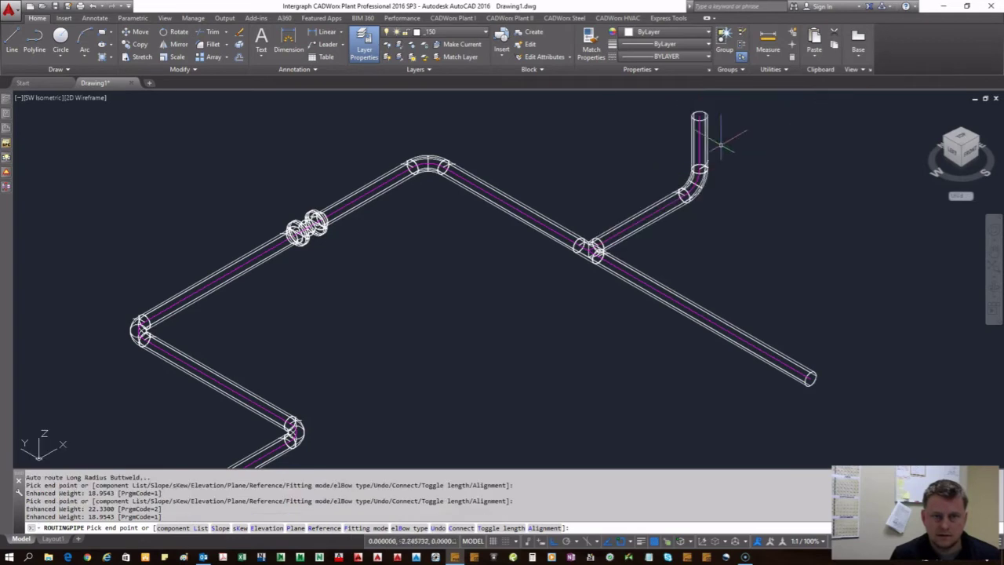
pyautogui.press('Return')
# Place a 6" CROSS, SCH STD, ASTM A234 GR WPB on the upper end of the vertical branch pipe.
pyautogui.moveTo(721, 123); pyautogui.dragTo(683, 241, button='middle')
pyautogui.click(662, 251)
pyautogui.click(660, 234)
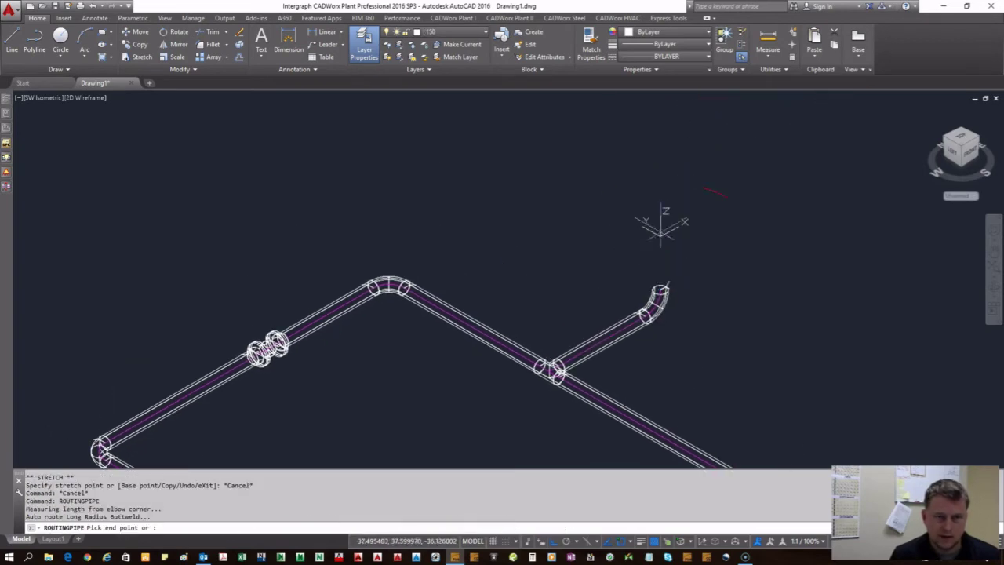
pyautogui.rightClick(661, 207)
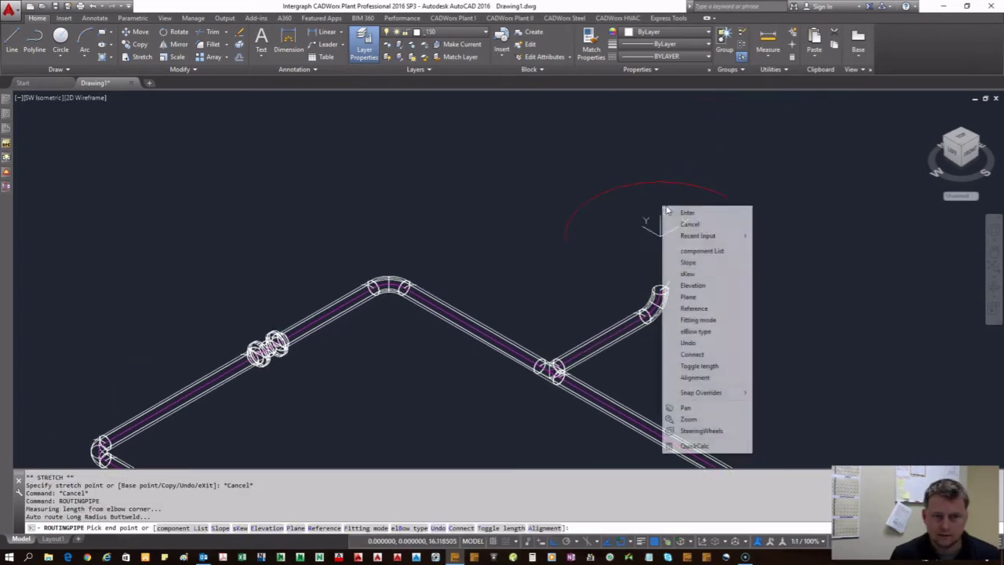
pyautogui.click(710, 251)
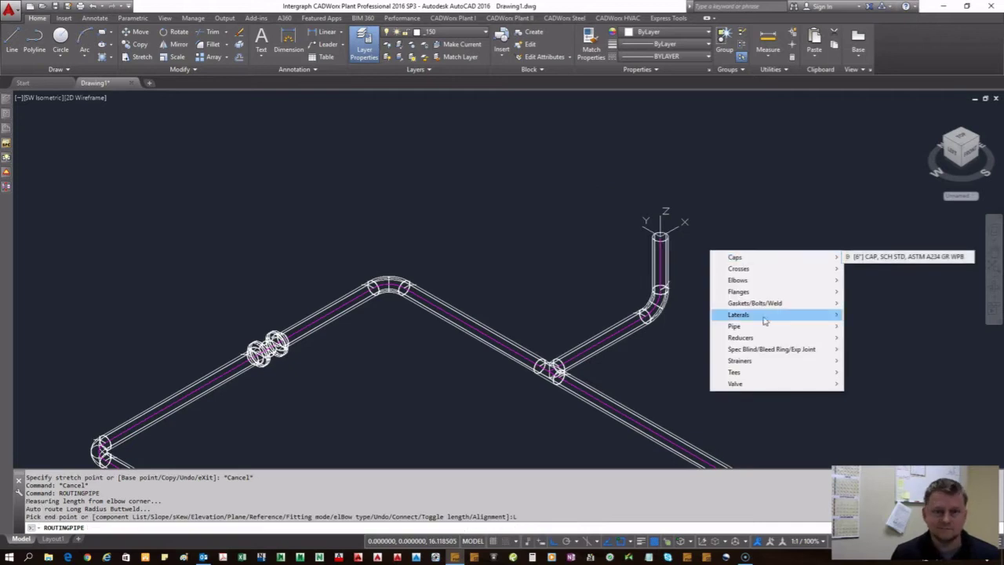
pyautogui.moveTo(770, 269)
pyautogui.click(910, 267)
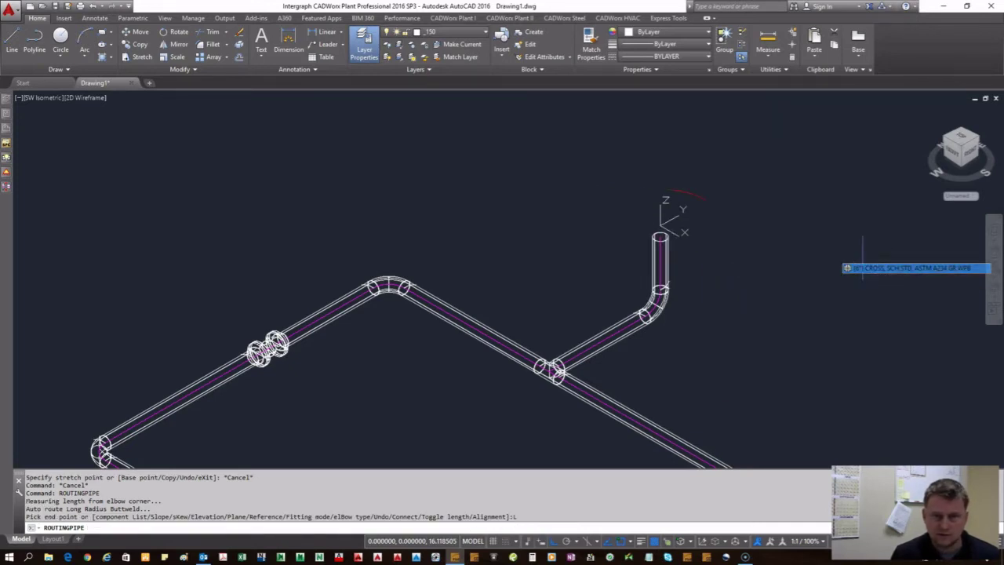
pyautogui.press('Return')
# Insert a tee at the midpoint of the last main-run pipe and route a straight branch on the side opposite the existing branch.
pyautogui.middleClick(477, 190)
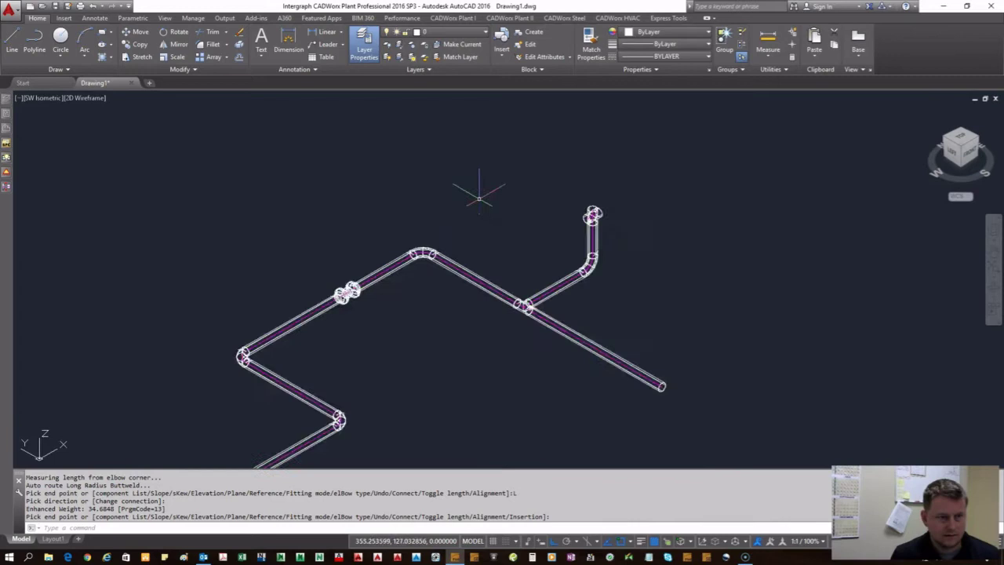
pyautogui.click(639, 313)
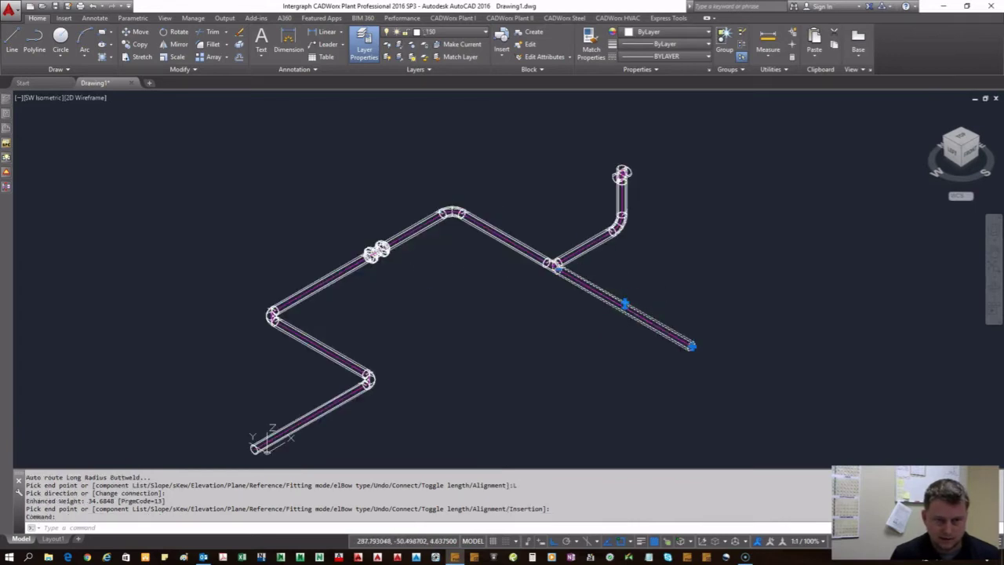
pyautogui.click(624, 301)
pyautogui.click(560, 355)
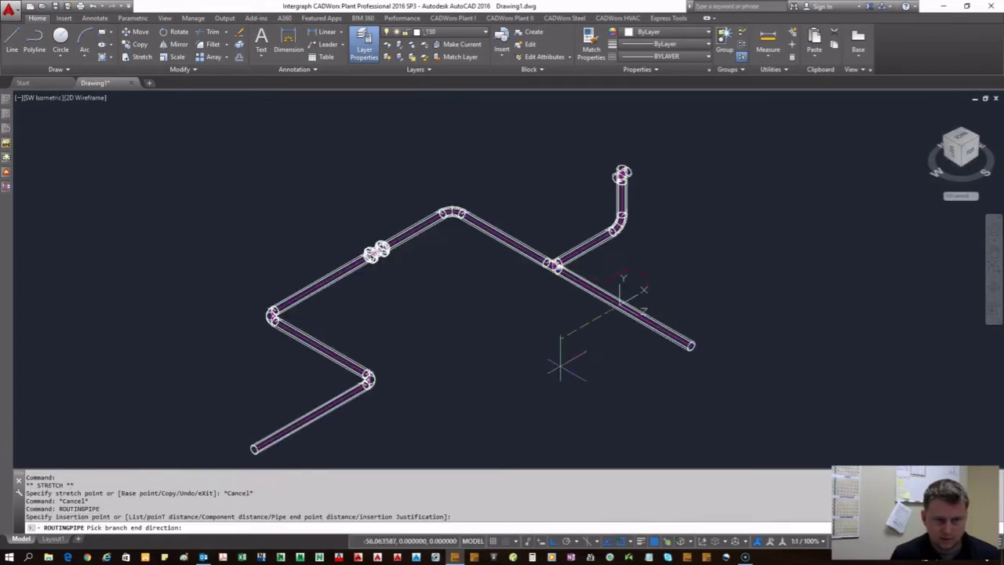
pyautogui.click(558, 362)
pyautogui.click(514, 354)
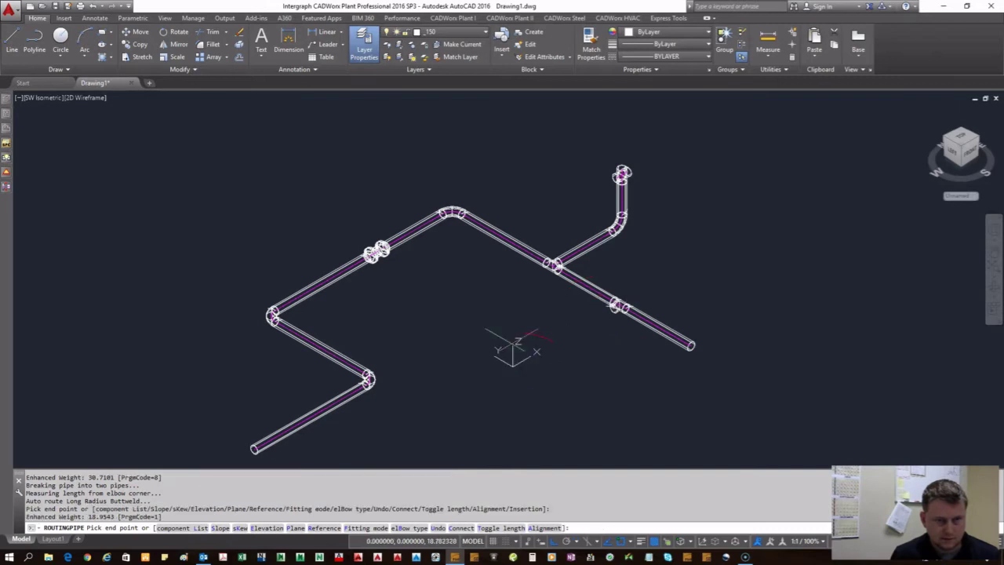
pyautogui.rightClick(522, 350)
pyautogui.click(536, 102)
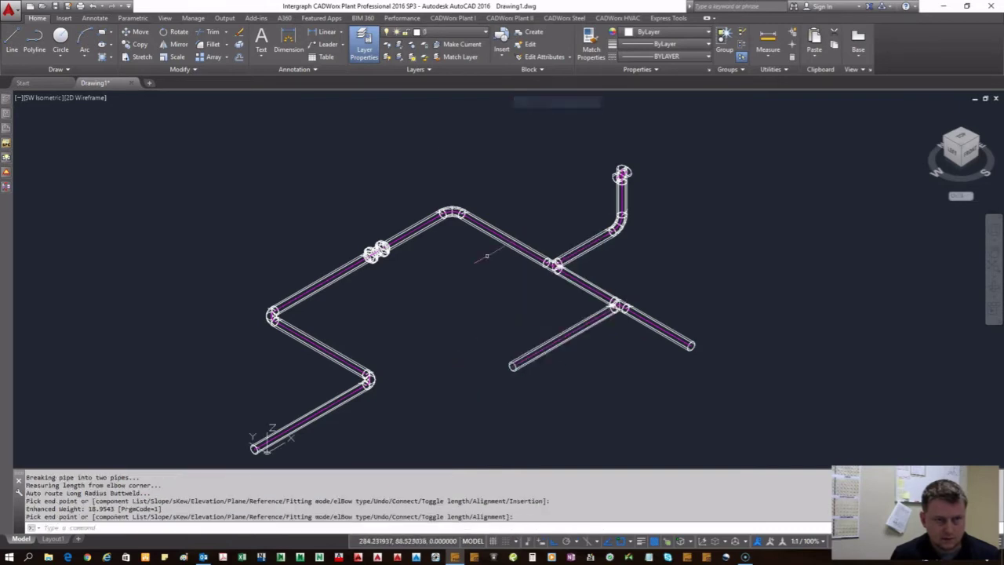
# Set the viewport scale in Layout1 to 1/2" = 1'-0" and return to model space.
pyautogui.scroll(-2, 374, 244)
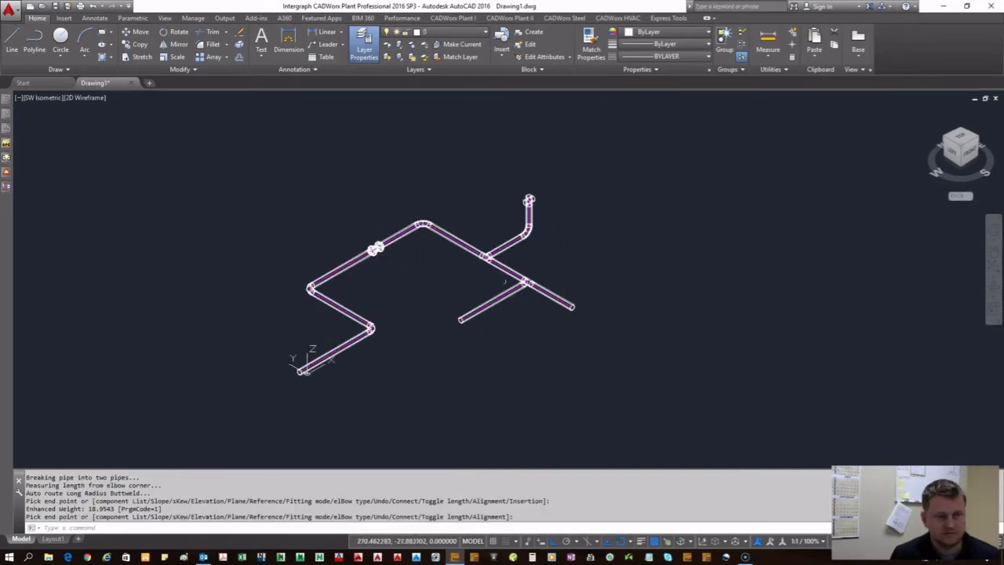
pyautogui.scroll(2, 385, 255)
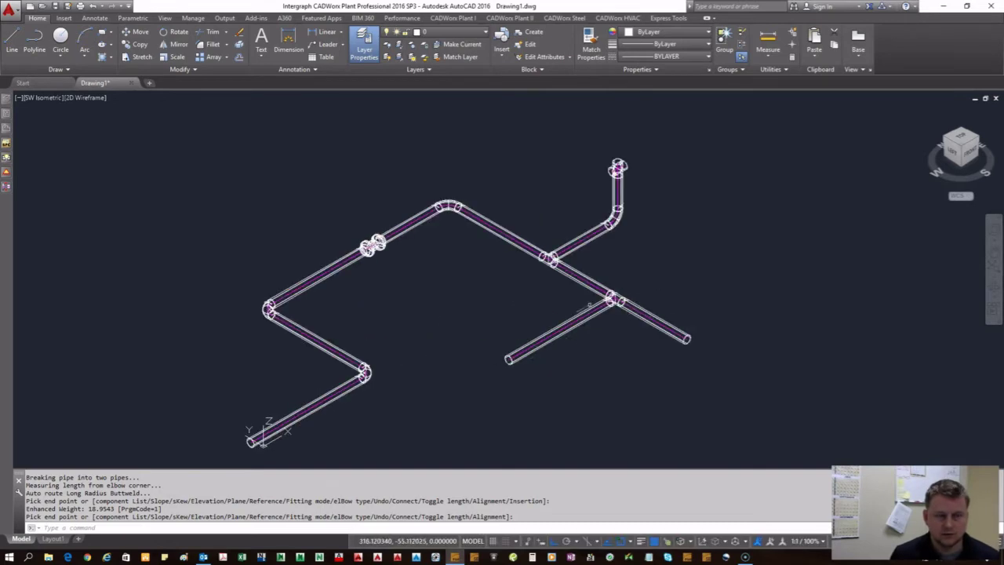
pyautogui.click(52, 539)
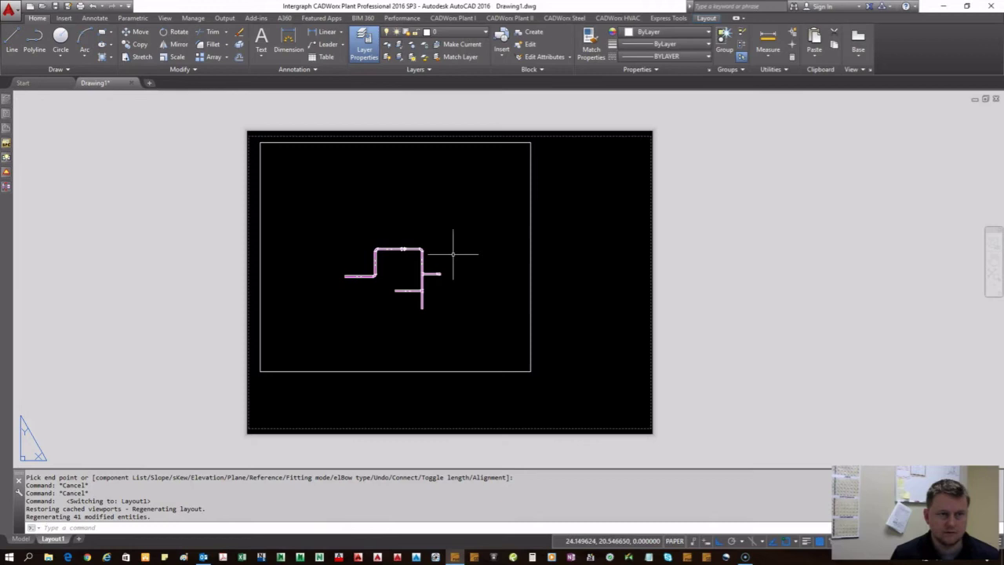
pyautogui.scroll(1, 453, 261)
pyautogui.scroll(-2, 459, 316)
pyautogui.click(506, 296)
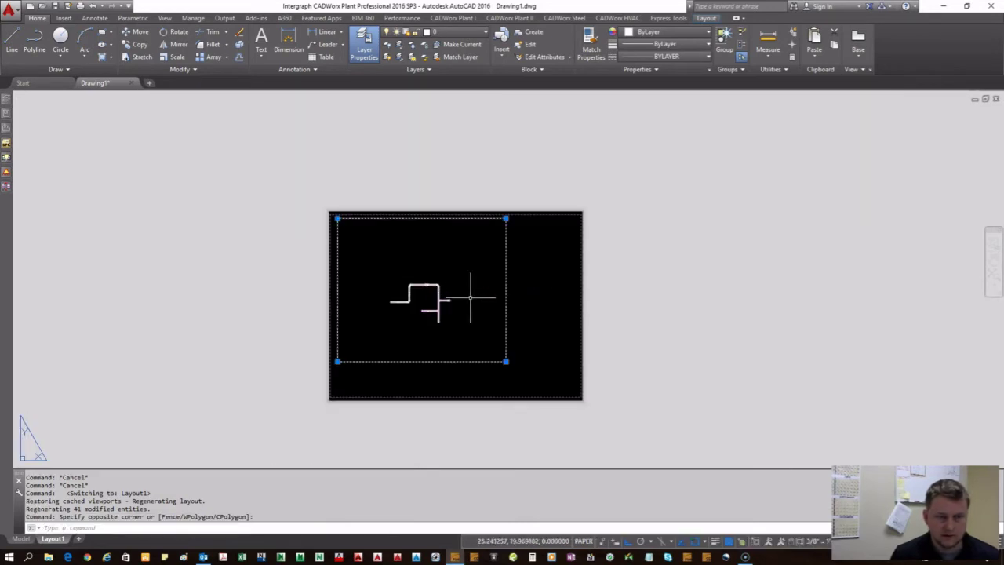
pyautogui.click(821, 541)
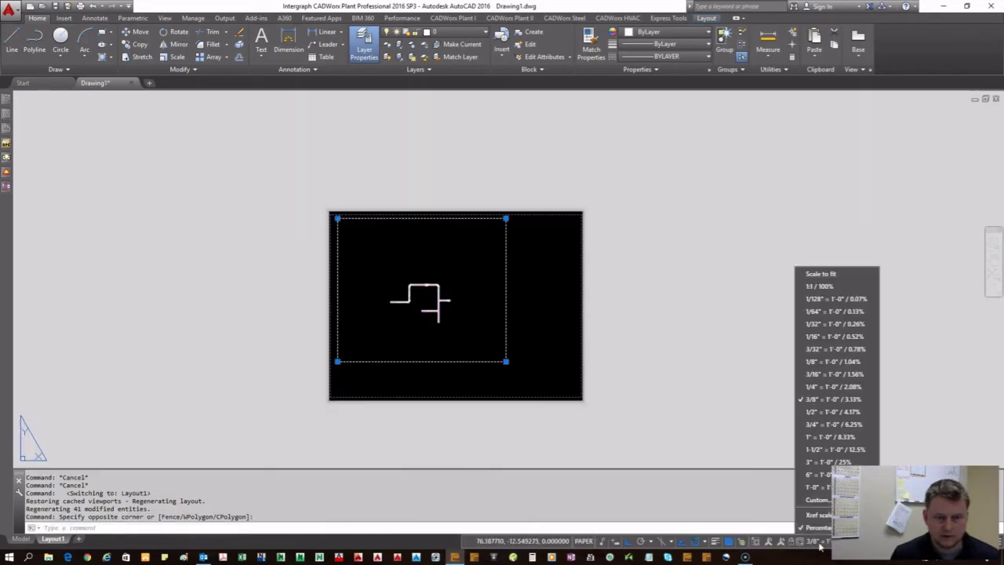
pyautogui.click(840, 415)
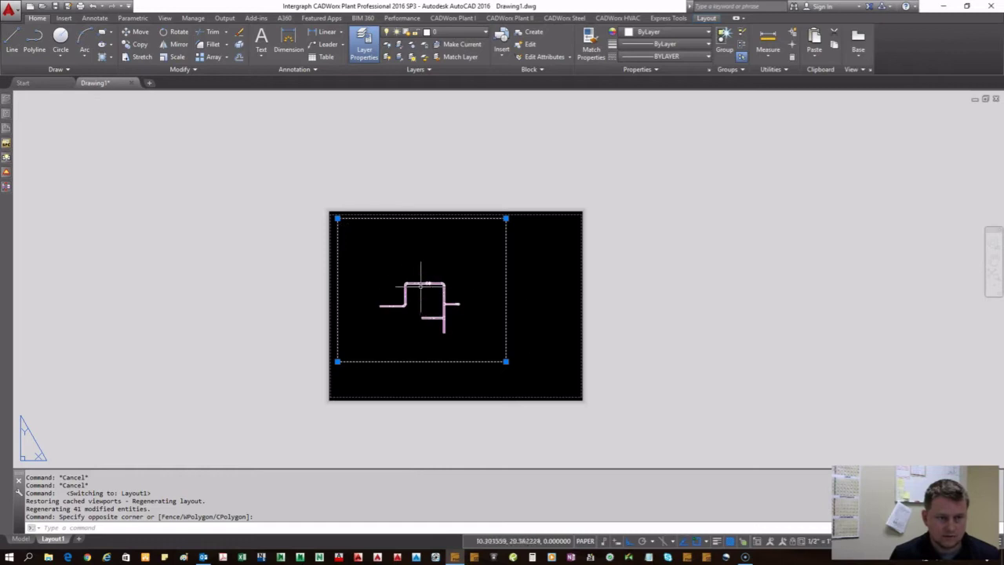
pyautogui.scroll(3, 517, 275)
pyautogui.scroll(-2, 520, 365)
pyautogui.moveTo(520, 365); pyautogui.dragTo(491, 330, button='middle')
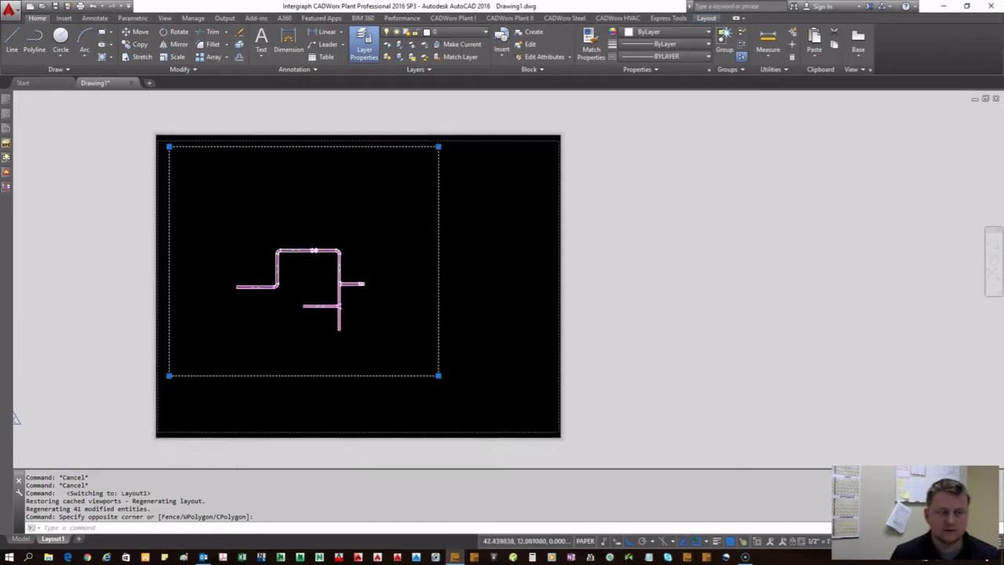
pyautogui.press('Escape')
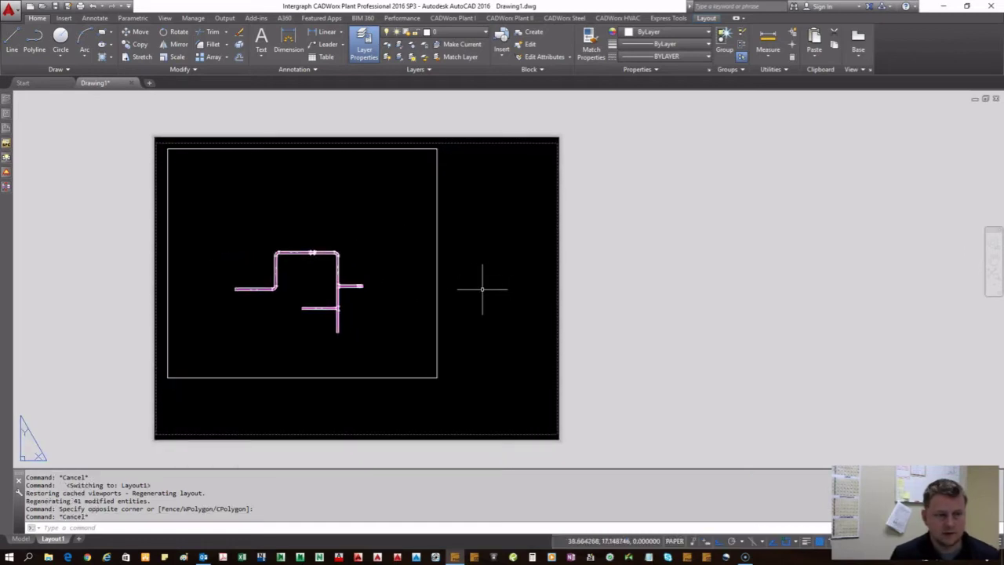
pyautogui.click(21, 539)
pyautogui.scroll(-2, 444, 280)
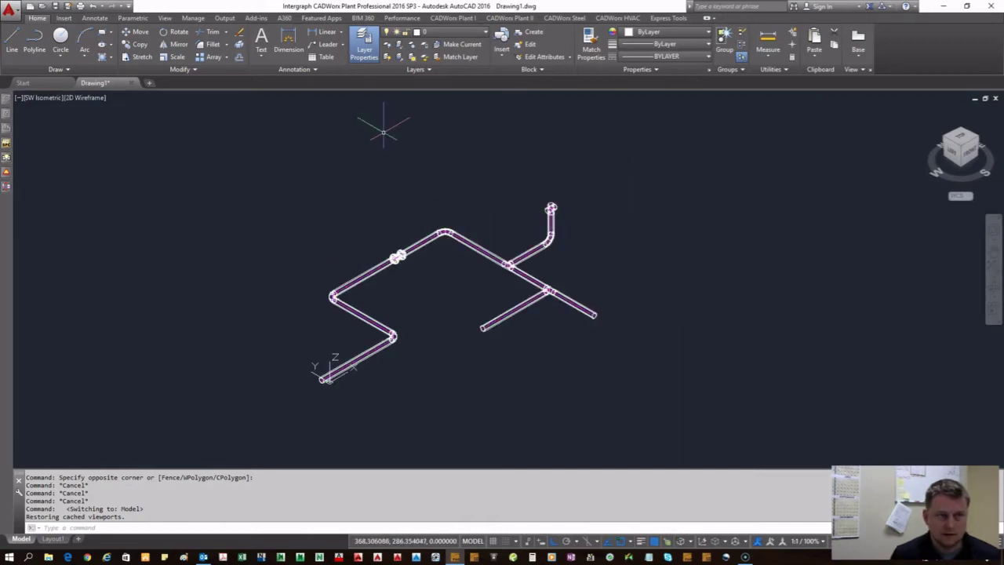
pyautogui.click(63, 18)
pyautogui.click(95, 18)
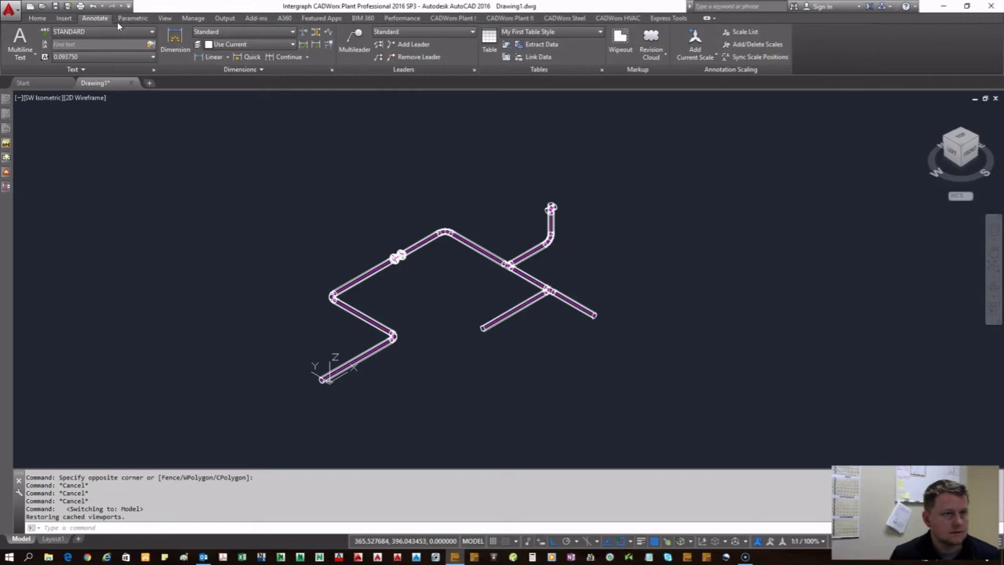
pyautogui.click(165, 18)
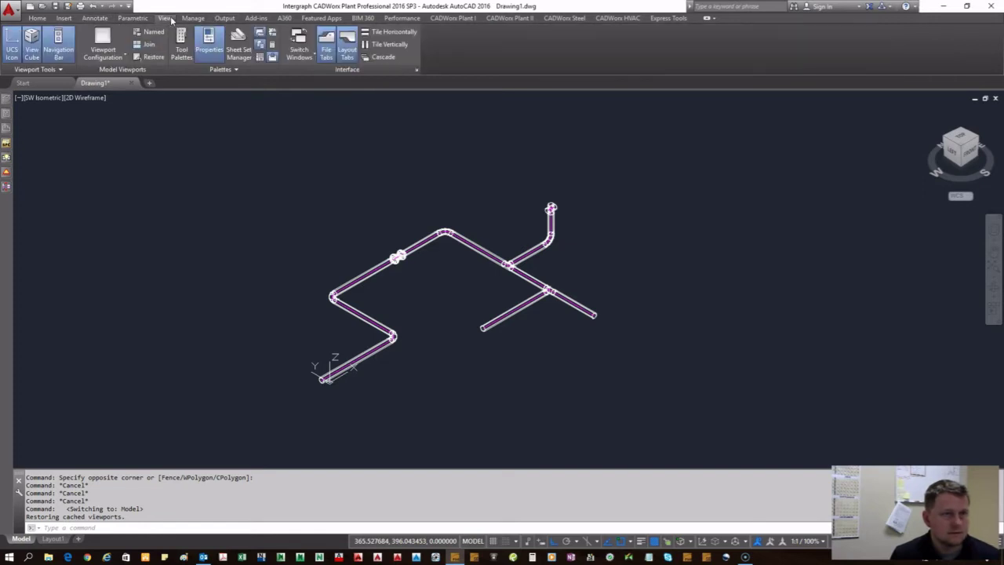
pyautogui.click(37, 18)
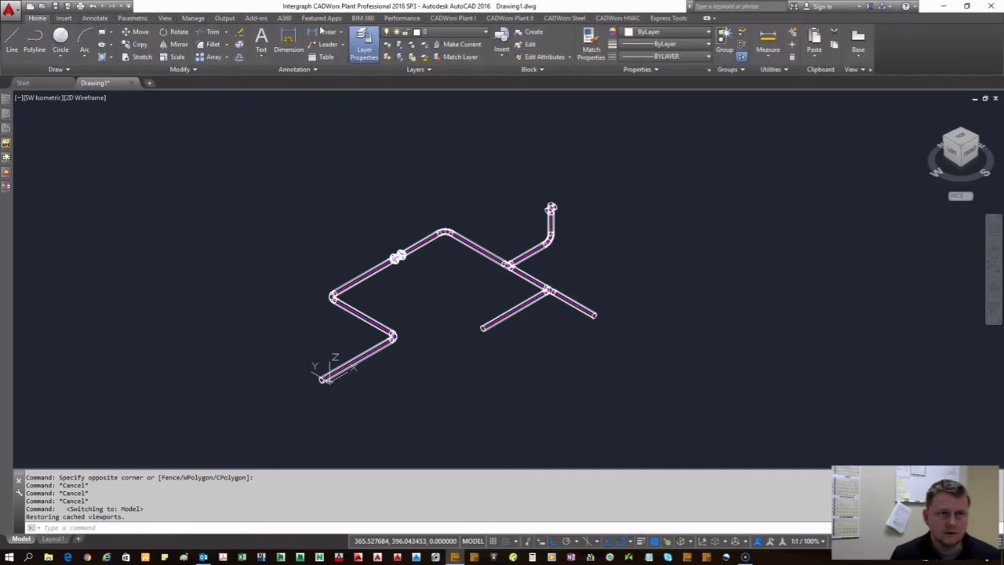
# Open the Bill of Material Setup and examine the database columns available for the BOM.
pyautogui.click(452, 18)
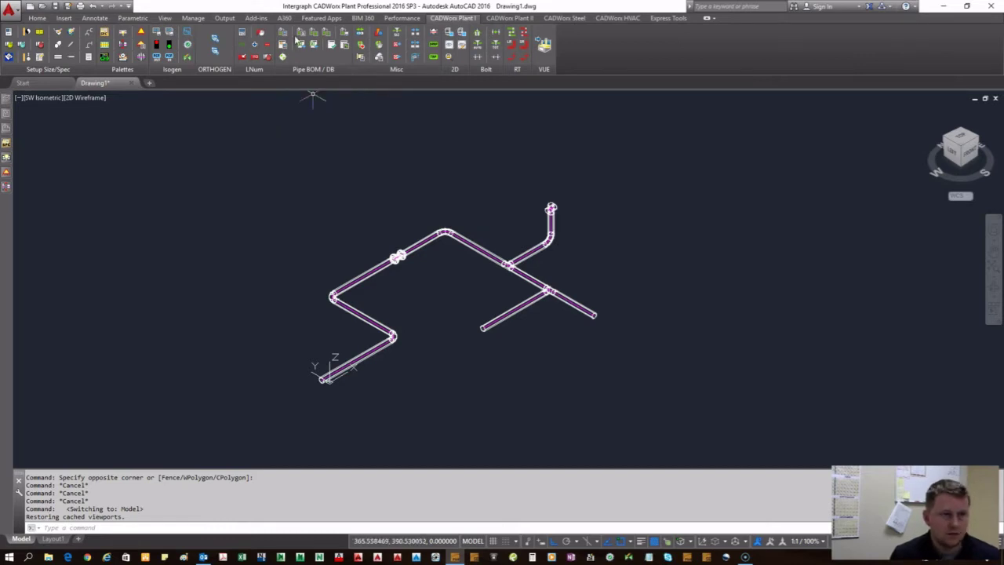
pyautogui.click(284, 32)
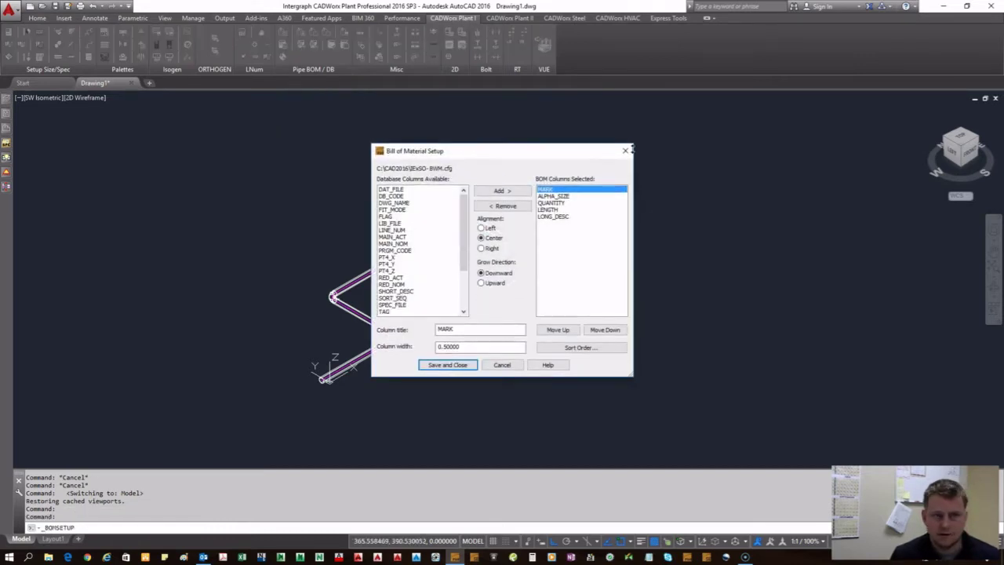
pyautogui.moveTo(487, 147); pyautogui.dragTo(738, 144)
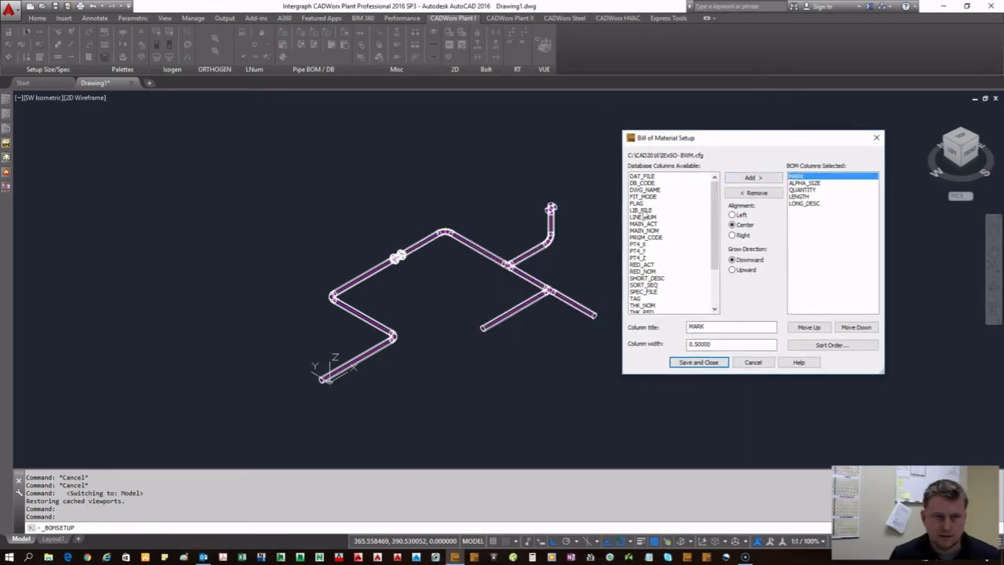
pyautogui.moveTo(646, 197)
pyautogui.mouseDown()
pyautogui.moveTo(649, 304)
pyautogui.moveTo(644, 189)
pyautogui.mouseUp()
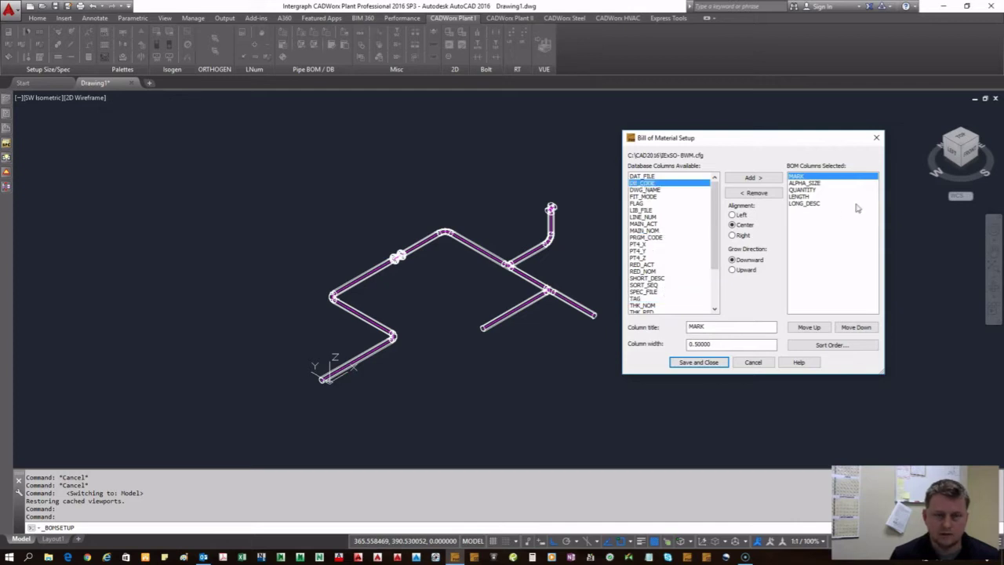
pyautogui.moveTo(807, 133); pyautogui.dragTo(765, 103)
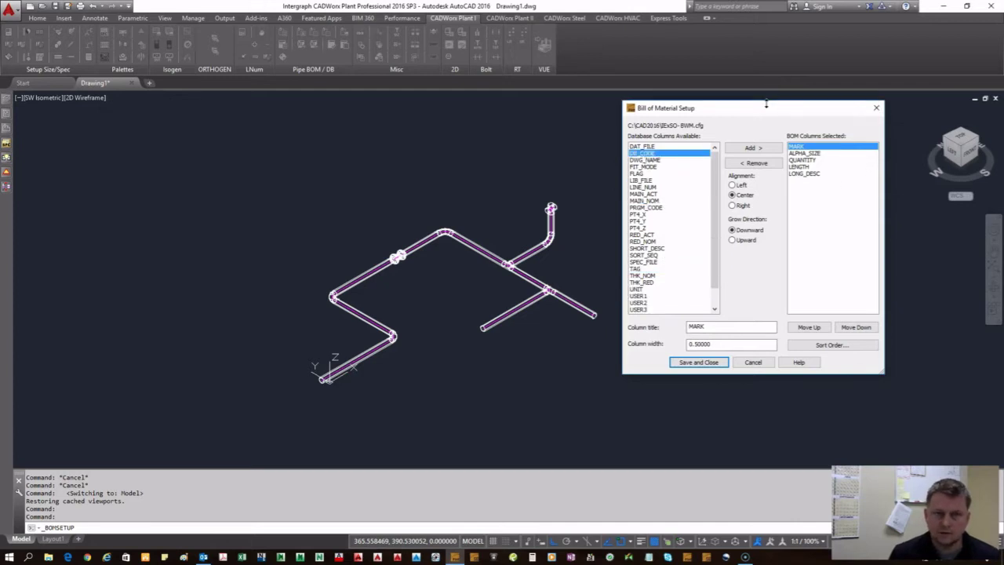
# Check the title, width and alignment of the selected BOM columns, keep QUANTITY center-aligned, and save the setup.
pyautogui.click(819, 154)
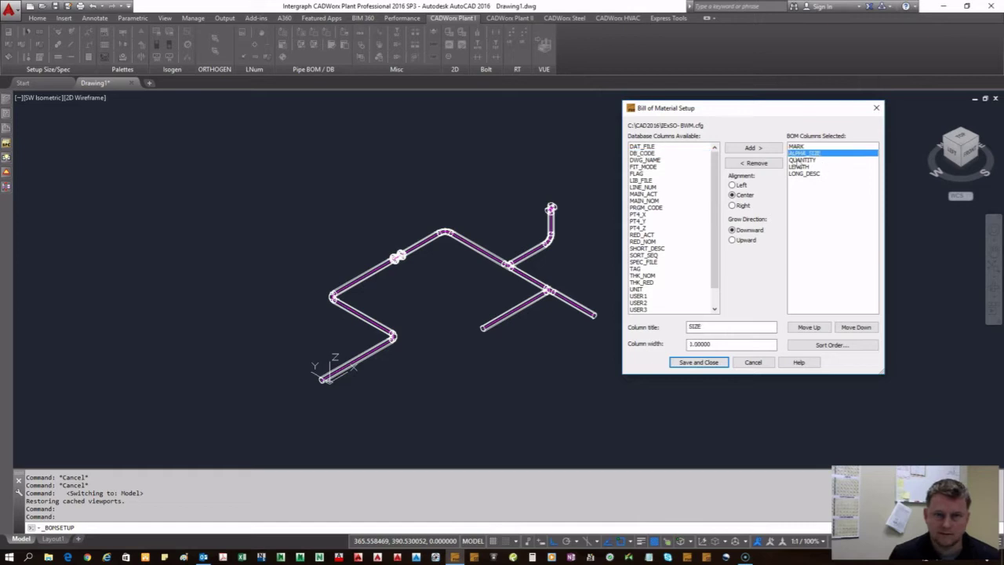
pyautogui.click(809, 161)
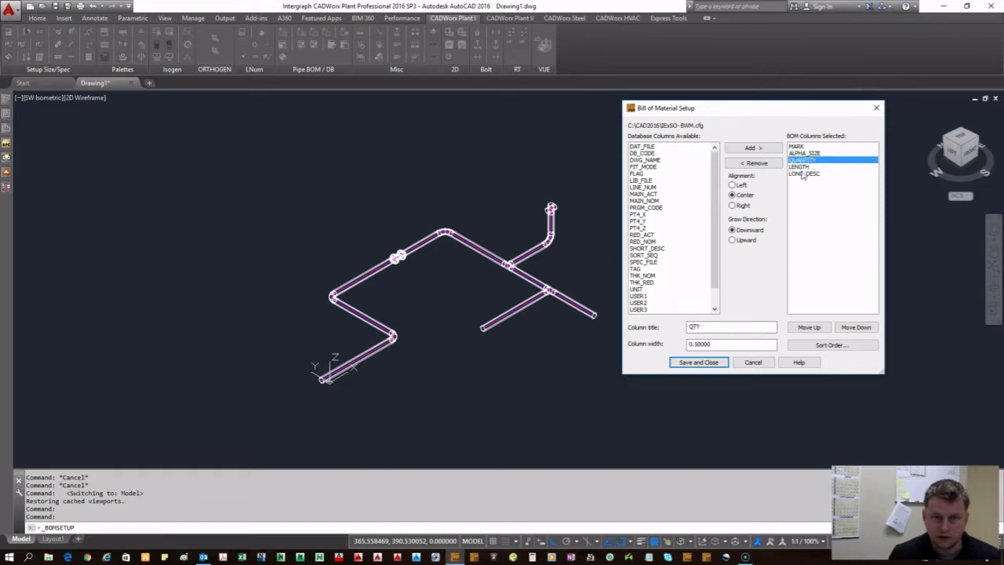
pyautogui.click(803, 167)
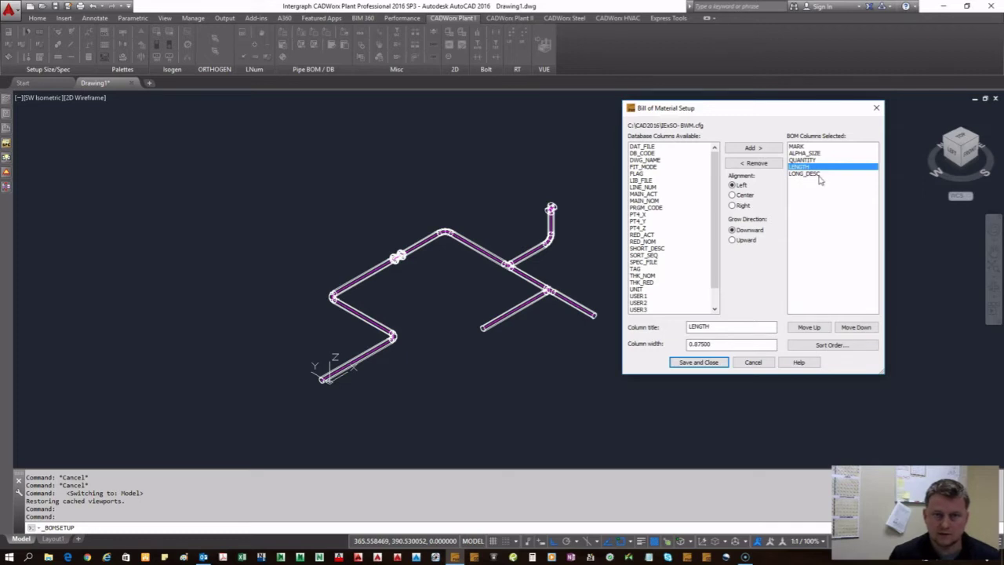
pyautogui.click(800, 174)
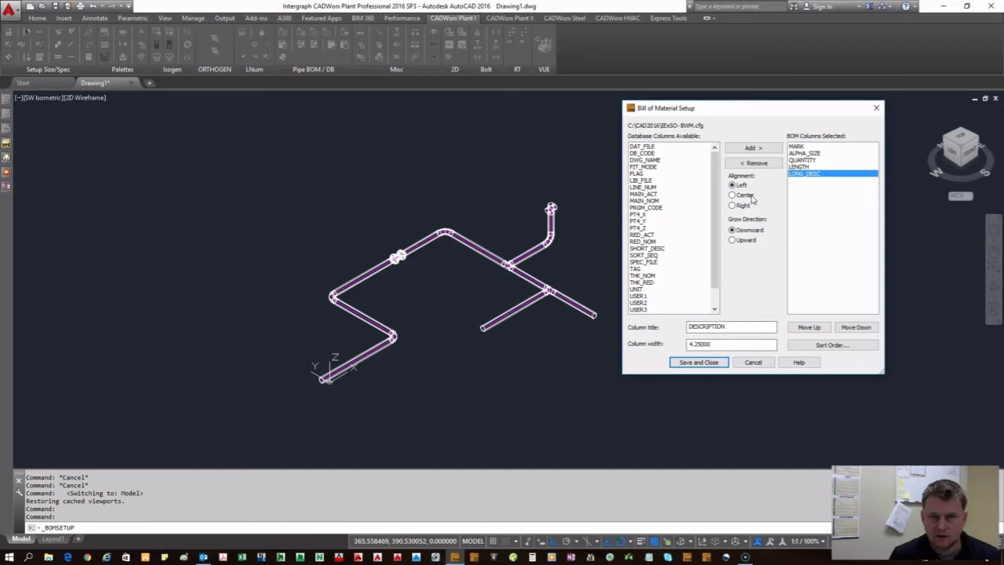
pyautogui.click(802, 160)
pyautogui.click(740, 197)
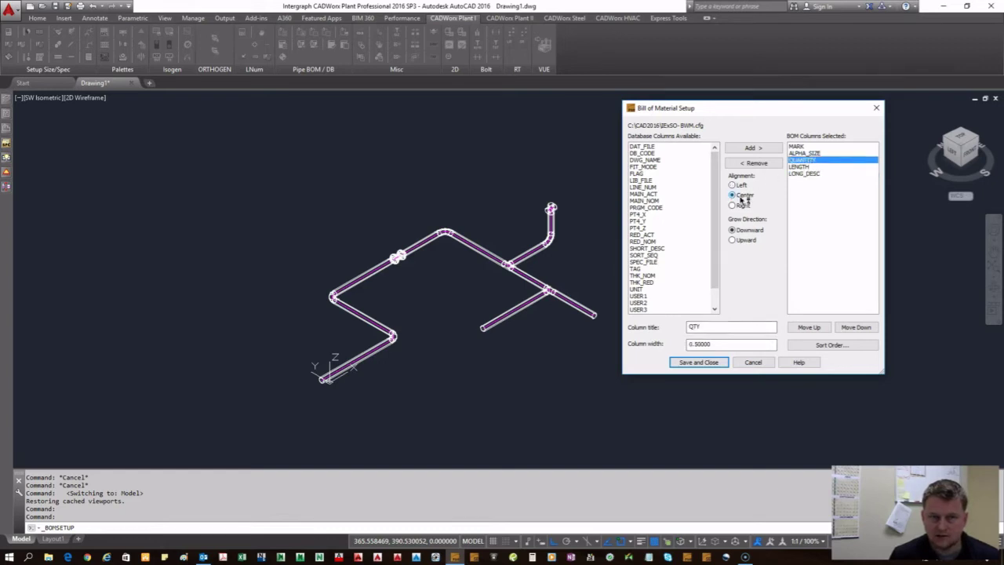
pyautogui.click(808, 152)
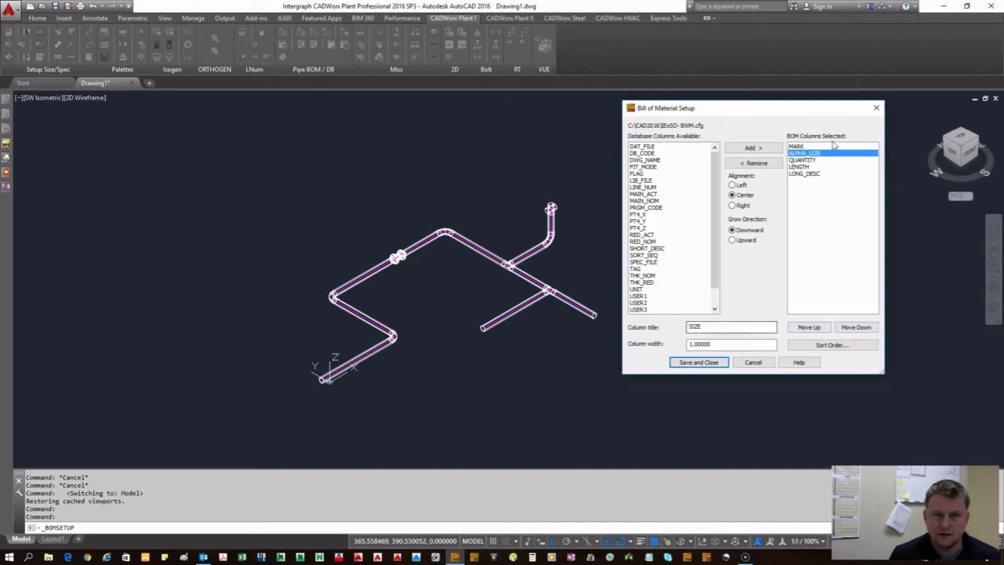
pyautogui.click(698, 363)
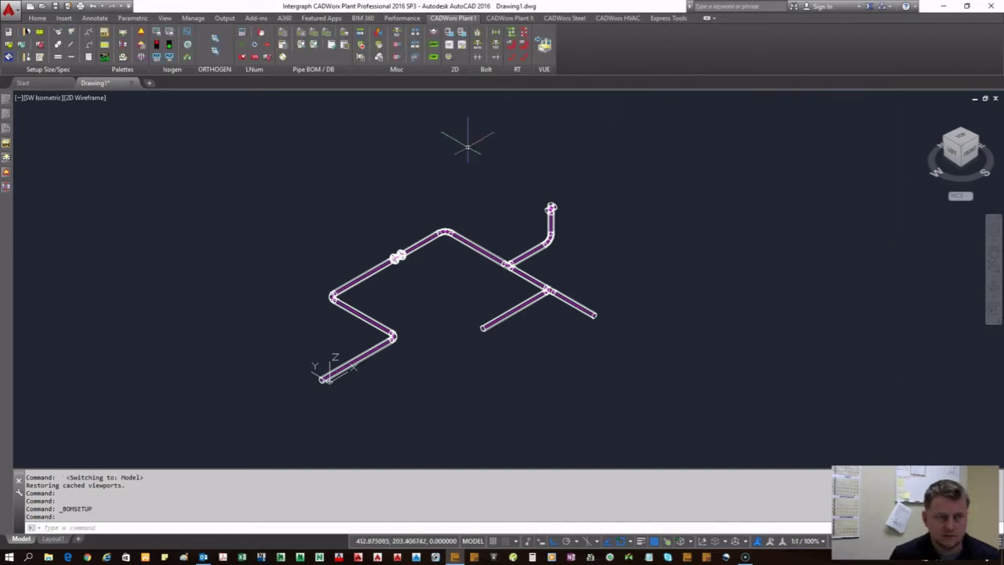
# Export a Total length BOM by component selection, taking in the entire pipe model.
pyautogui.click(345, 37)
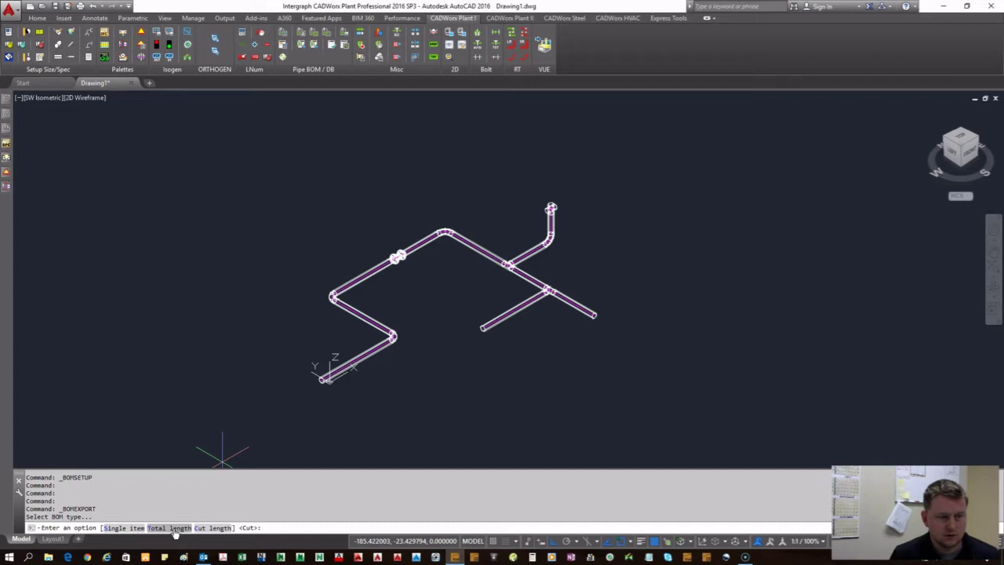
pyautogui.click(174, 529)
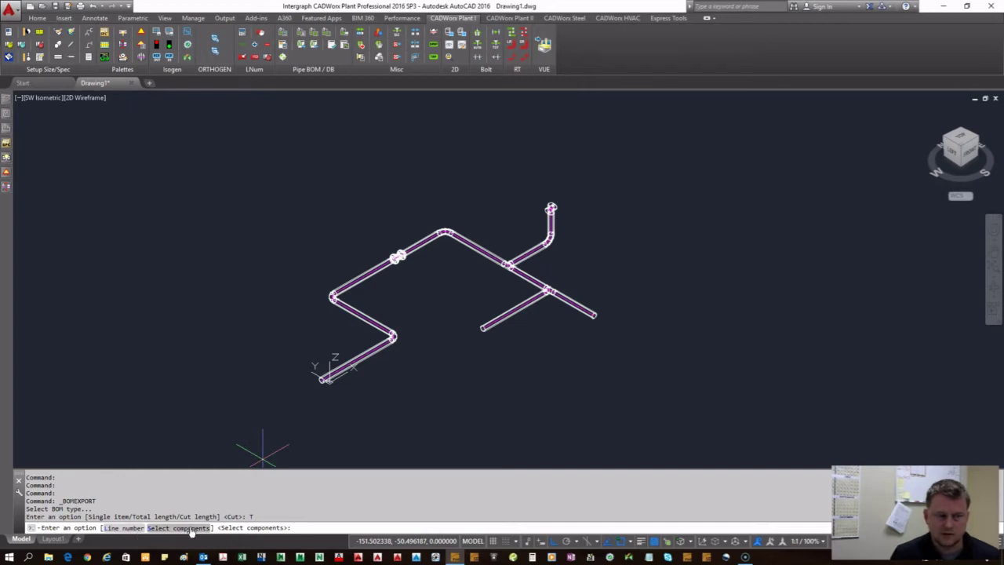
pyautogui.click(192, 529)
pyautogui.click(660, 425)
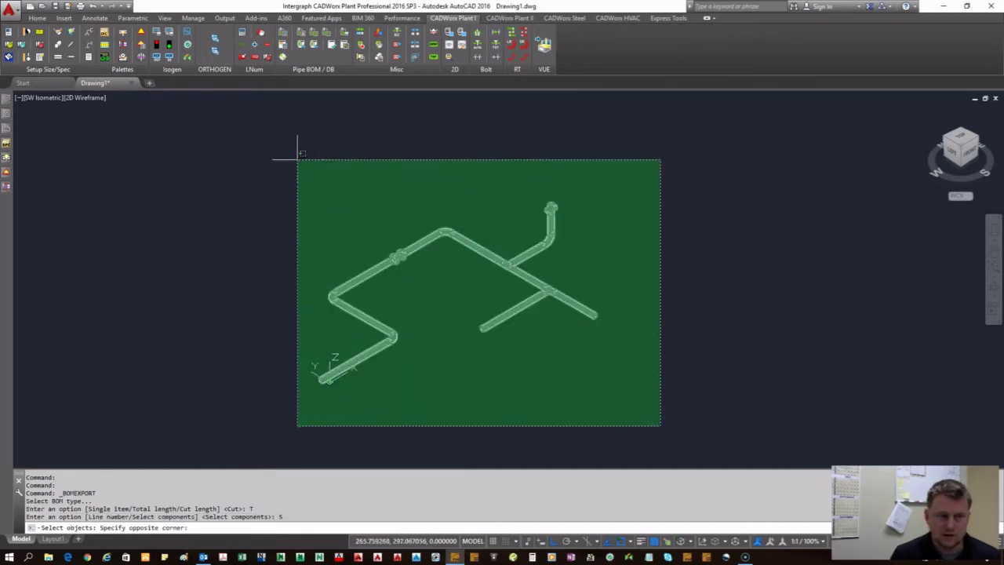
pyautogui.click(244, 139)
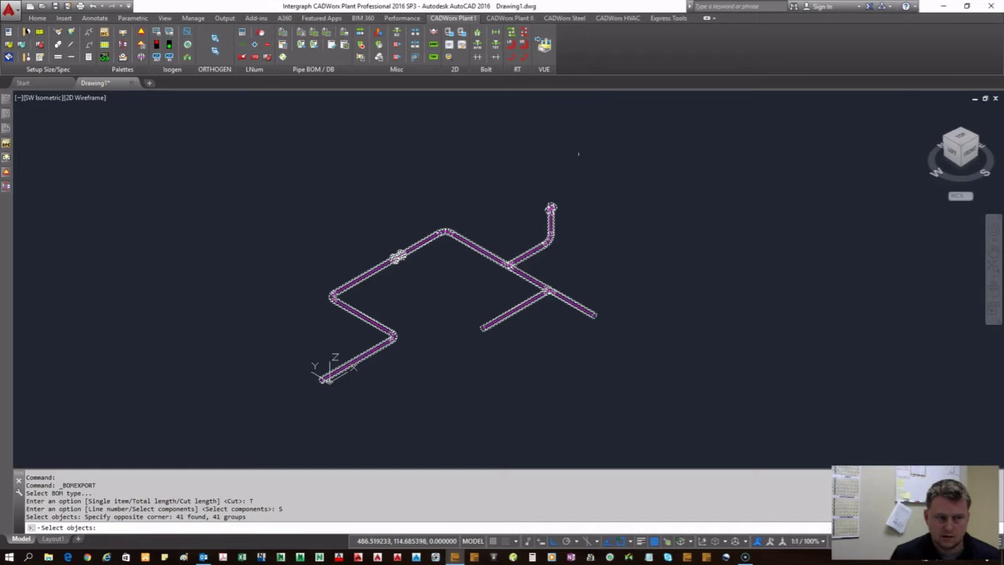
pyautogui.press('Return')
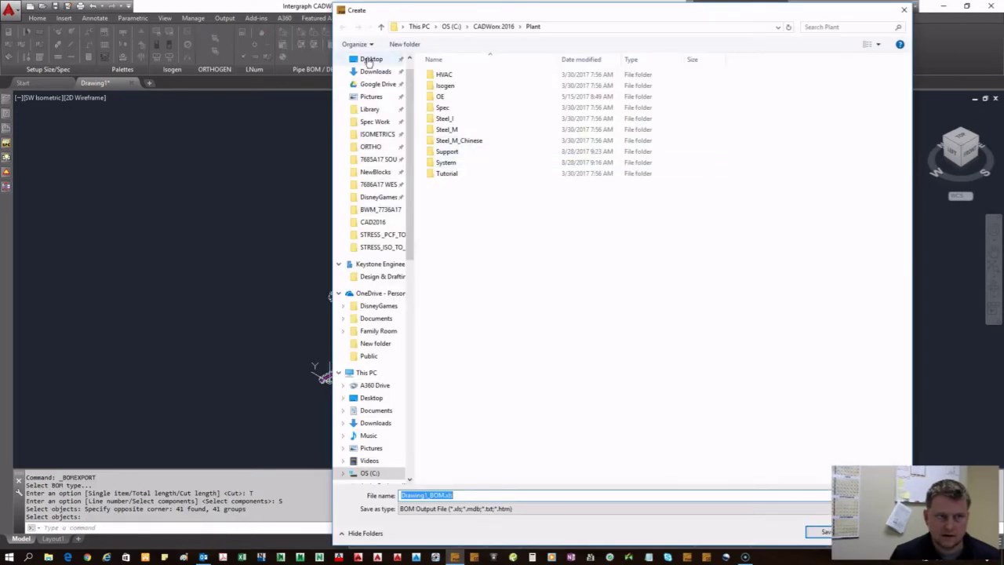
# Save the BOM to the Desktop as Drawing1_BOM.xls, replacing the existing file.
pyautogui.click(370, 61)
pyautogui.click(820, 531)
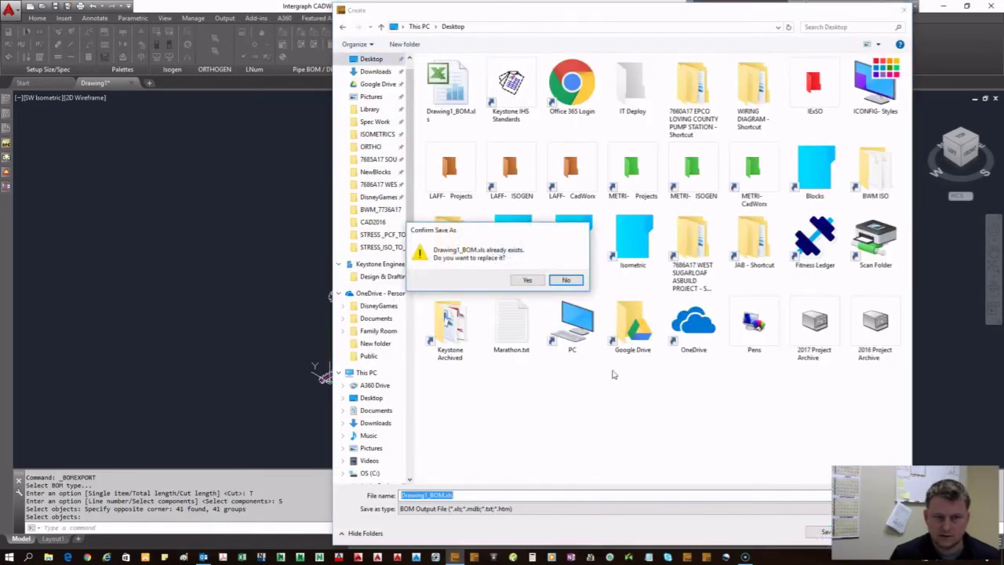
pyautogui.click(527, 280)
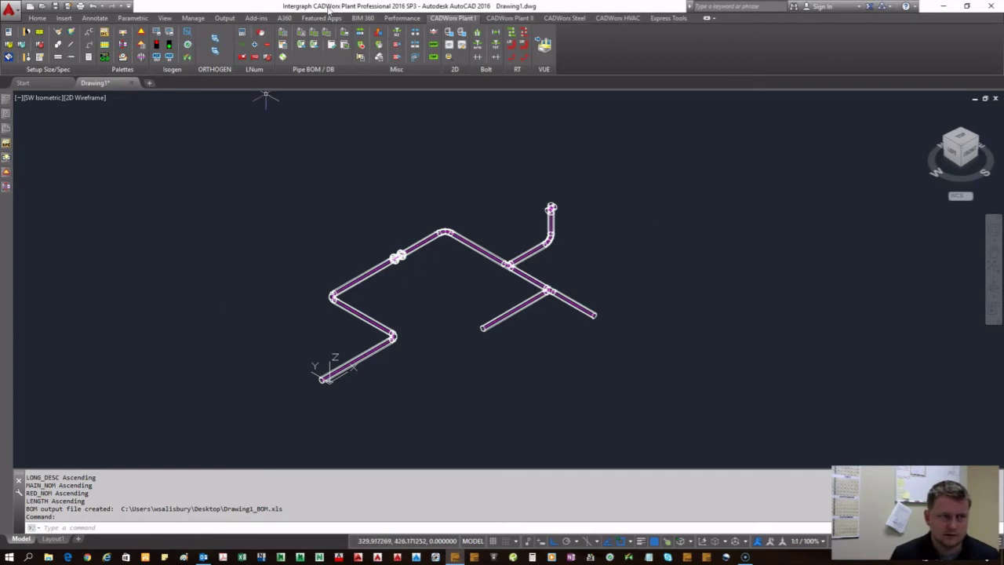
# Open Drawing1_BOM.xls from the Desktop in Excel and autofit the DESCRIPTION and LENGTH column widths.
pyautogui.moveTo(298, 7); pyautogui.dragTo(343, 31)
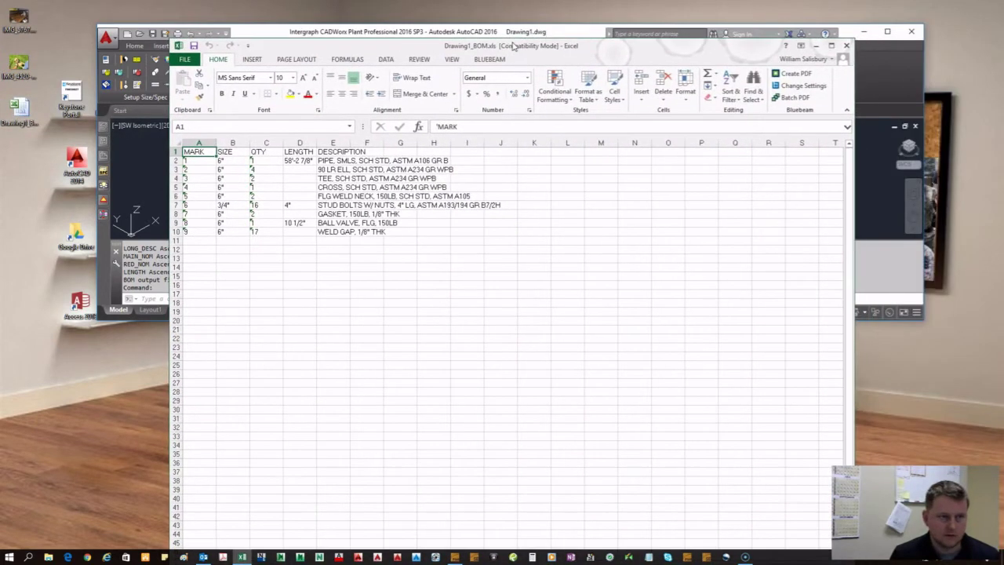
pyautogui.doubleClick(349, 142)
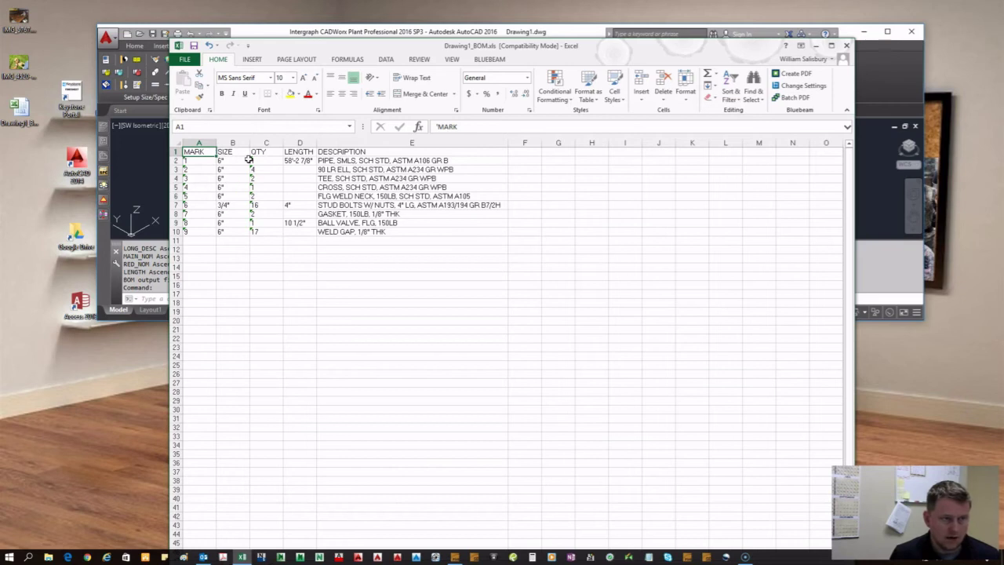
pyautogui.doubleClick(316, 142)
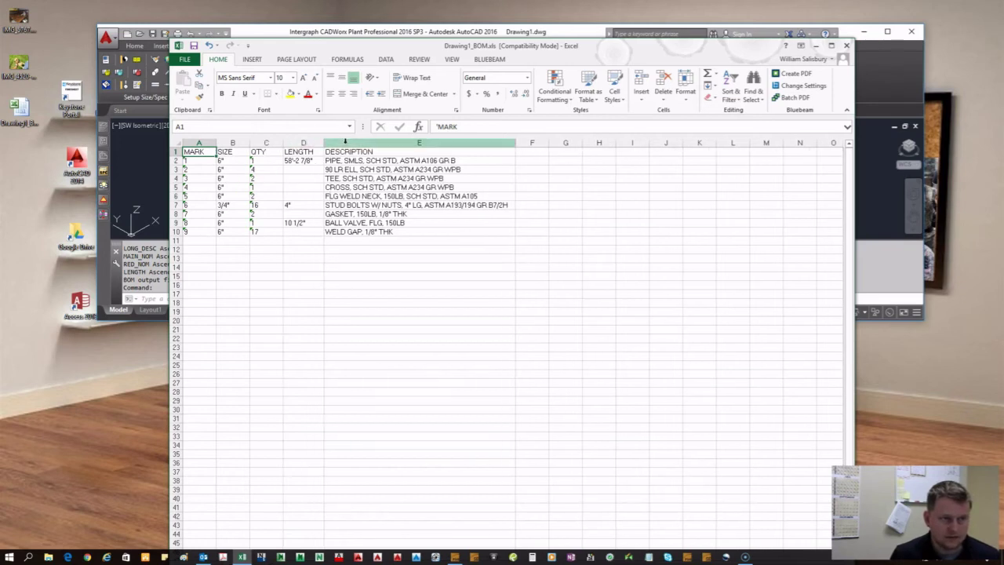
# Make the header row from MARK to DESCRIPTION bold.
pyautogui.moveTo(192, 153); pyautogui.dragTo(423, 152)
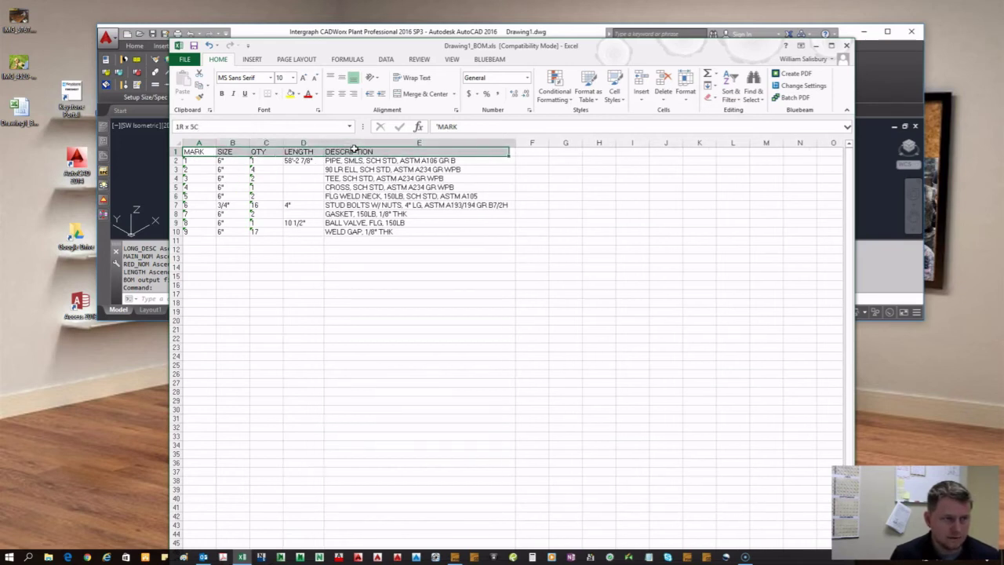
pyautogui.click(223, 93)
pyautogui.click(376, 196)
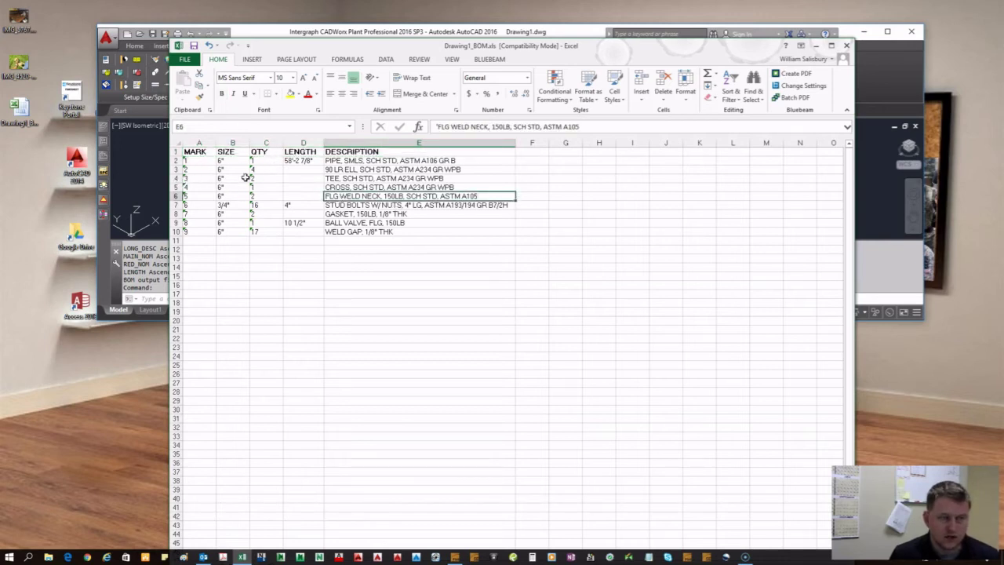
# Center the contents of the QTY, SIZE, MARK and LENGTH columns.
pyautogui.click(266, 143)
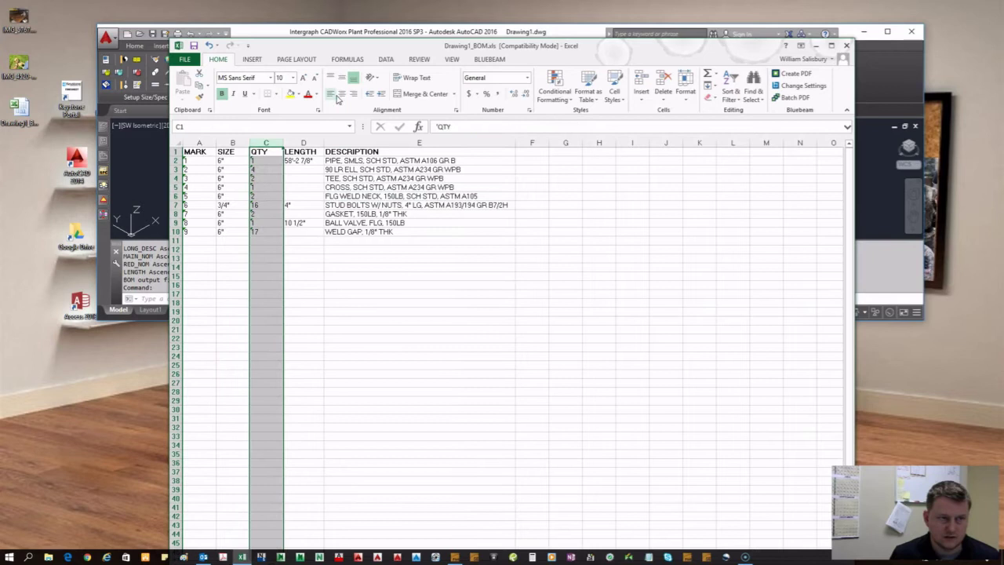
pyautogui.click(341, 93)
pyautogui.click(227, 144)
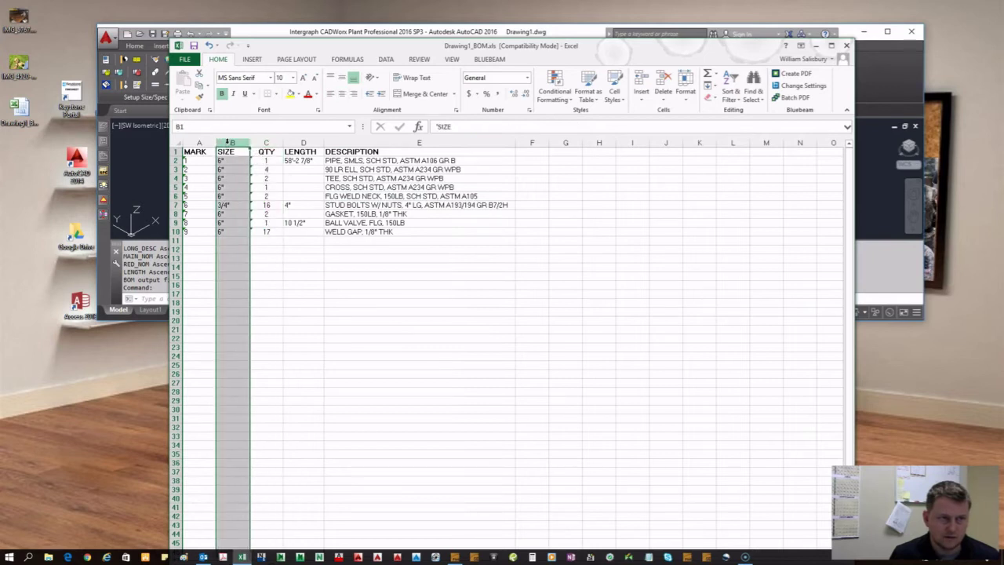
pyautogui.click(341, 93)
pyautogui.click(199, 143)
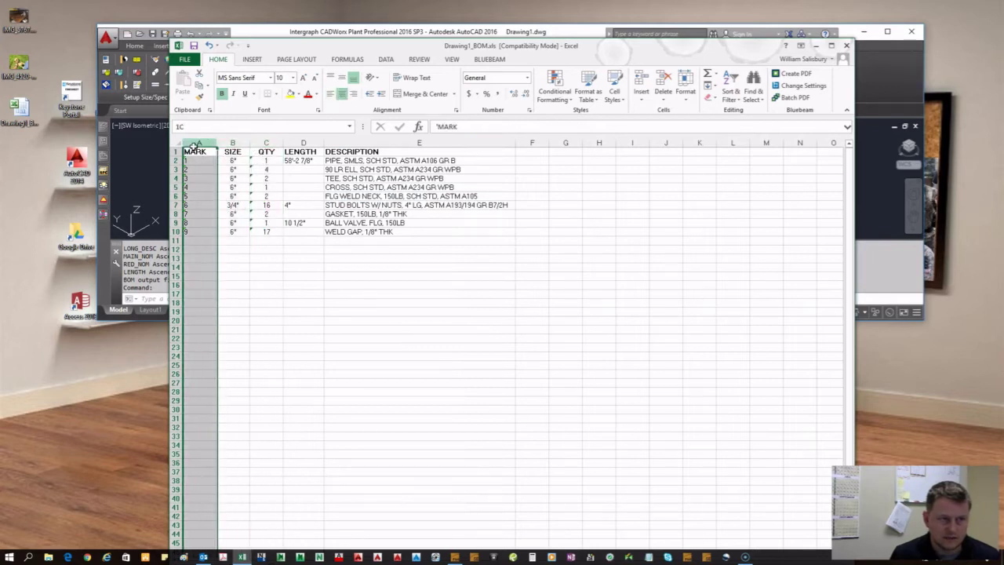
pyautogui.click(341, 94)
pyautogui.click(304, 142)
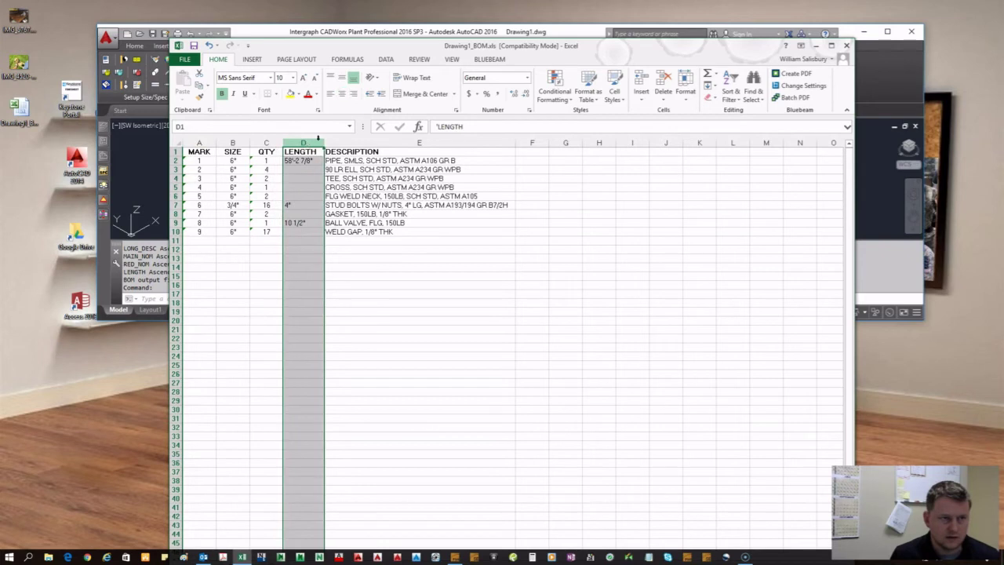
pyautogui.click(341, 93)
pyautogui.click(350, 143)
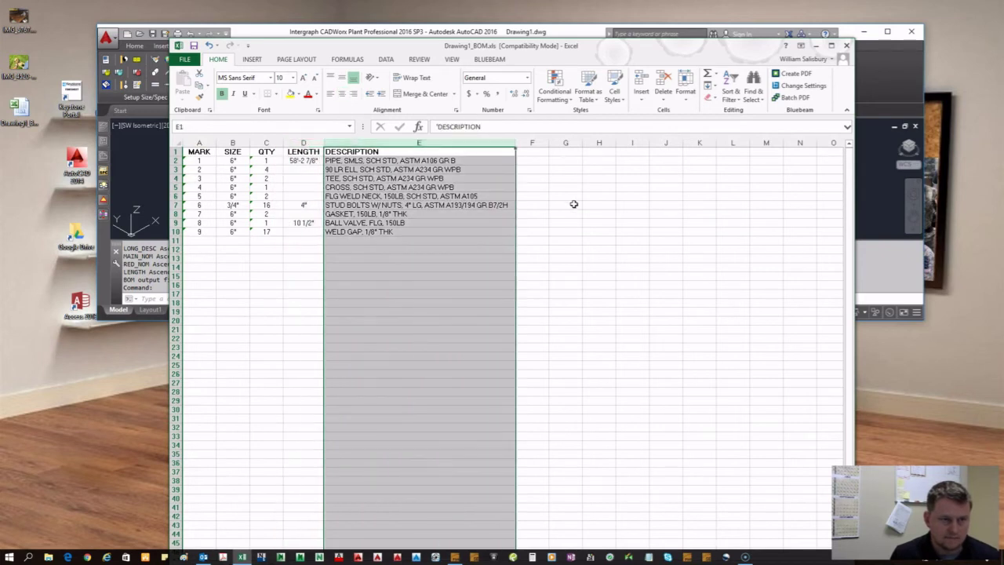
# Copy the BOM table in A1:E10 and switch back to the Drawing1.dwg window in CADWorx Plant, maximized.
pyautogui.moveTo(351, 235); pyautogui.dragTo(194, 149)
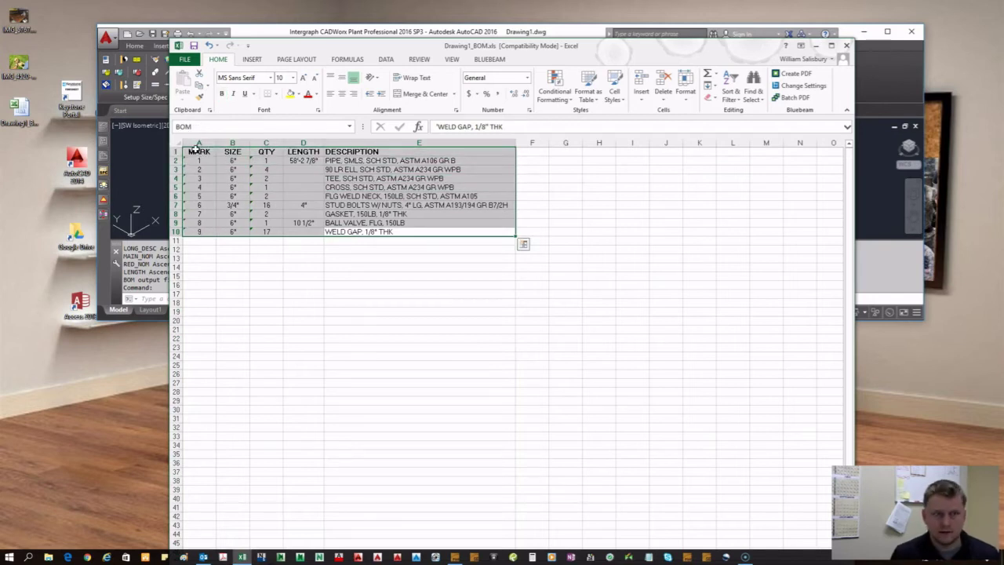
pyautogui.hotkey('ctrl', 'c')
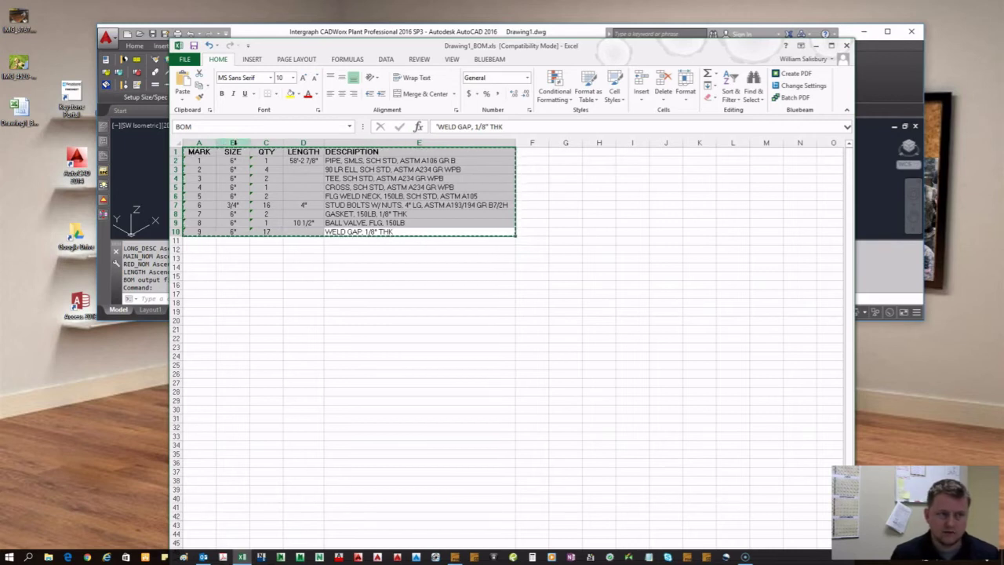
pyautogui.doubleClick(551, 32)
pyautogui.press('Escape')
pyautogui.press('Escape')
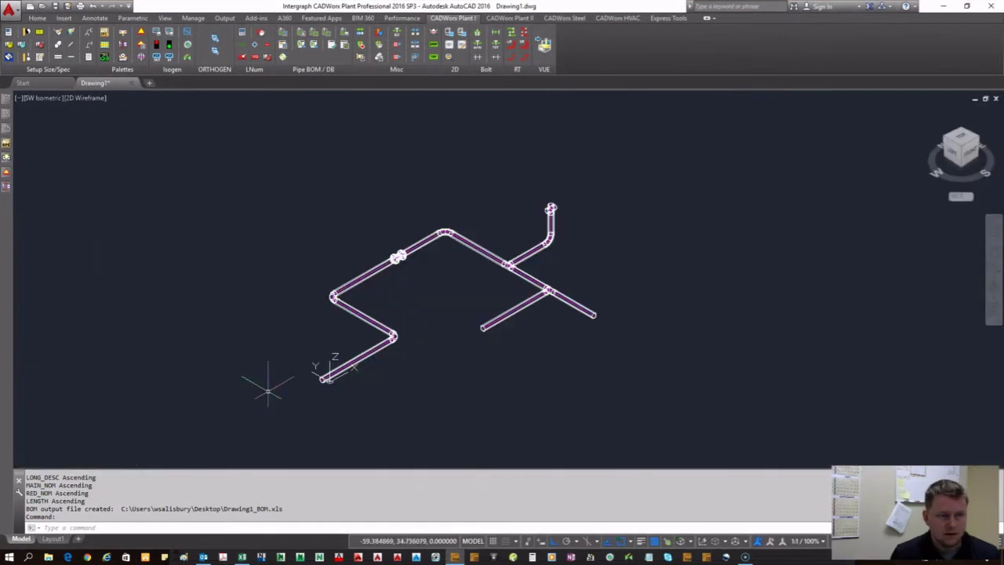
# Switch the drawing from model space to the Layout1 paper space.
pyautogui.click(52, 539)
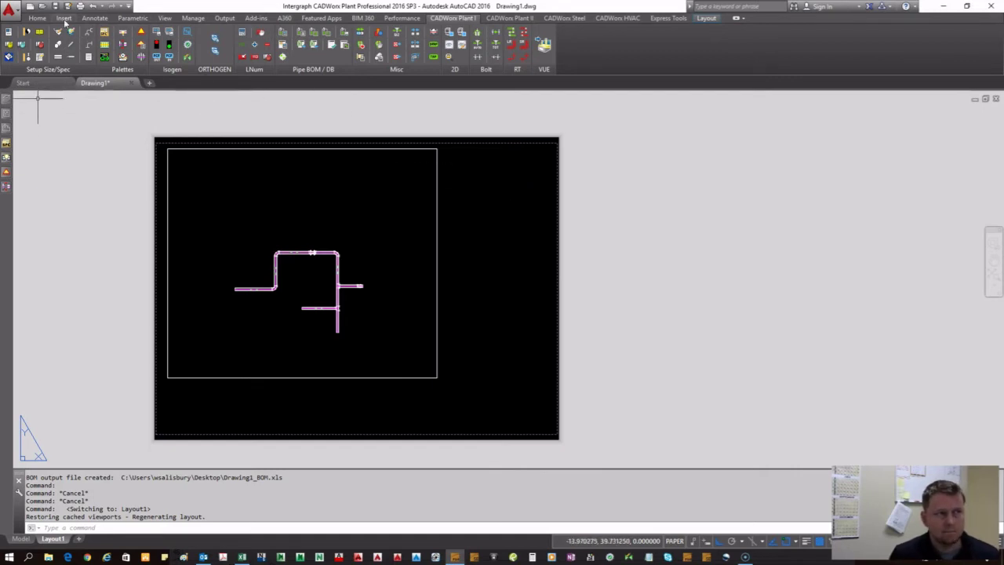
pyautogui.click(64, 18)
pyautogui.click(37, 18)
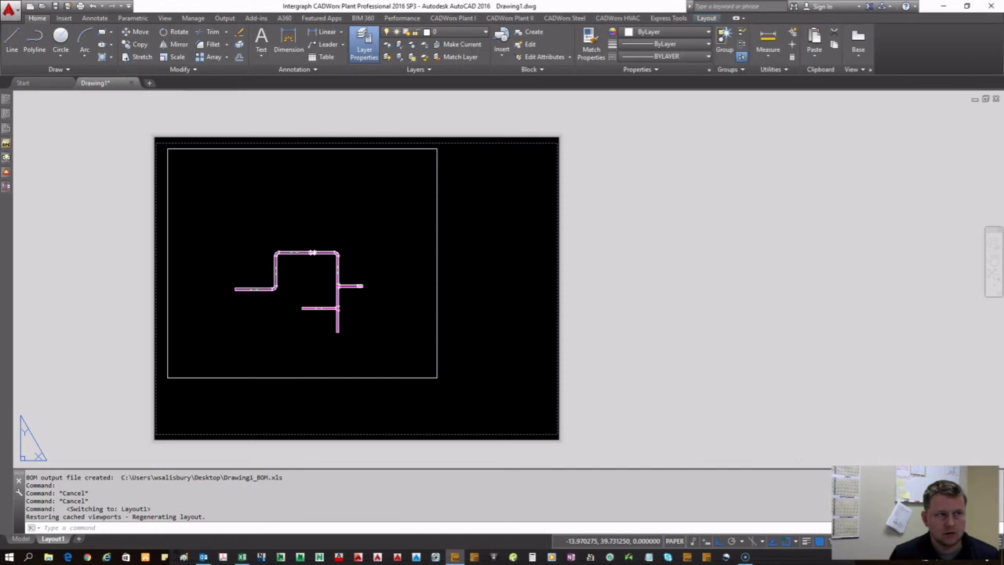
# Paste the copied BOM as a Microsoft Excel 2003 Worksheet in the empty area beside the layout viewport using Paste Special.
pyautogui.click(814, 57)
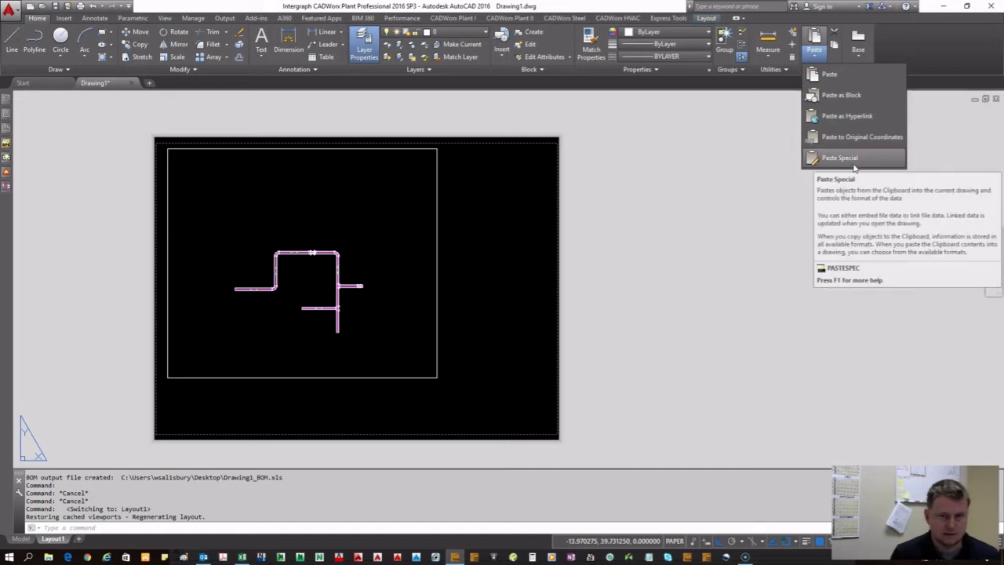
pyautogui.click(853, 162)
pyautogui.moveTo(485, 213); pyautogui.dragTo(290, 103)
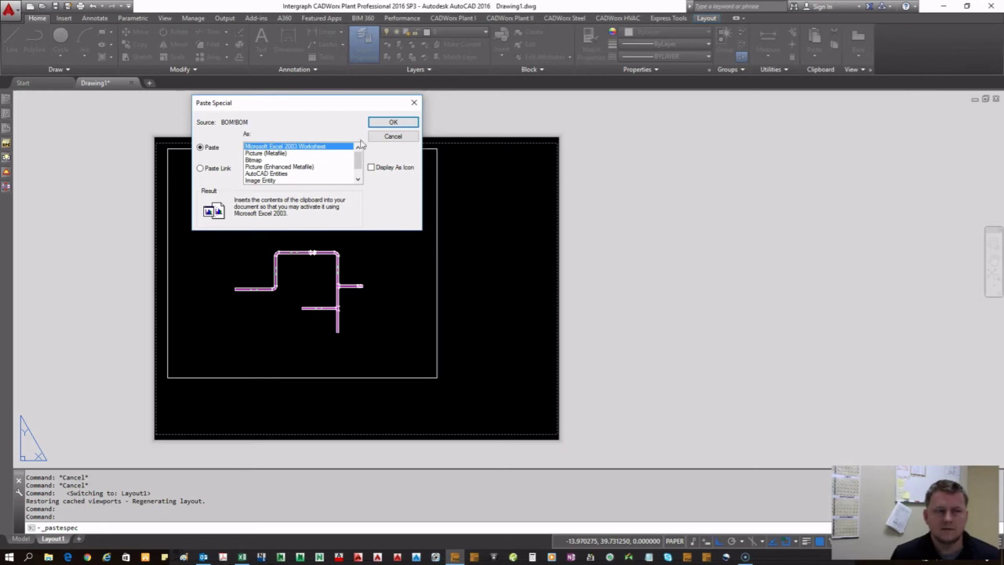
pyautogui.click(393, 123)
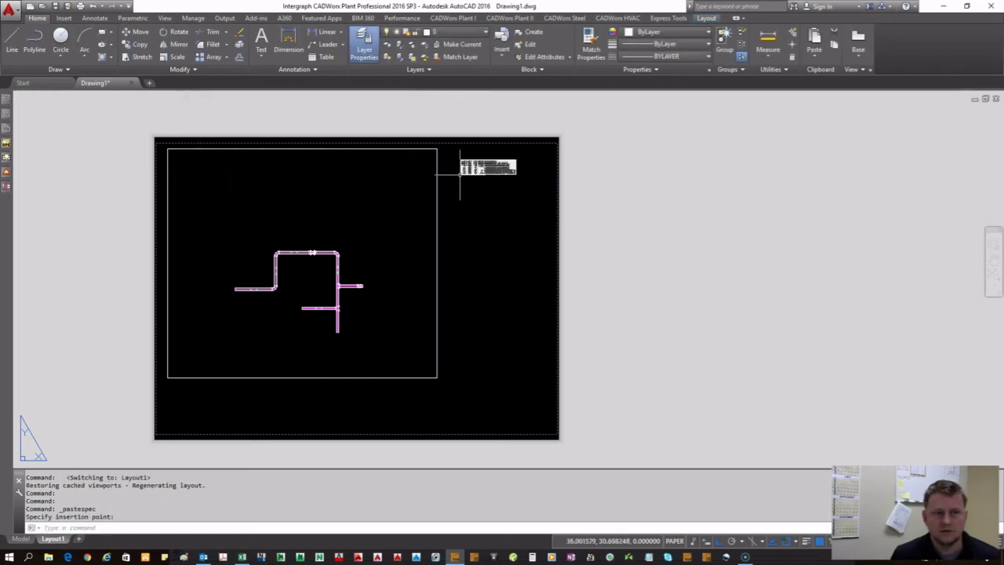
pyautogui.click(459, 173)
# Scale up the pasted BOM worksheet about its lower-left corner until its text is readable.
pyautogui.scroll(6, 469, 163)
pyautogui.click(393, 180)
pyautogui.click(396, 196)
pyautogui.write('sc')
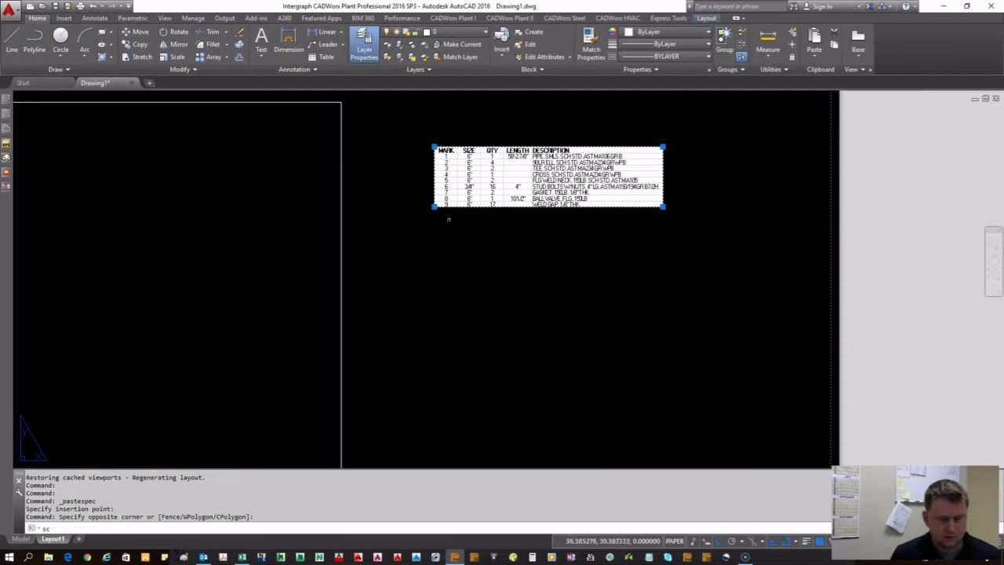
pyautogui.press('Return')
pyautogui.click(434, 206)
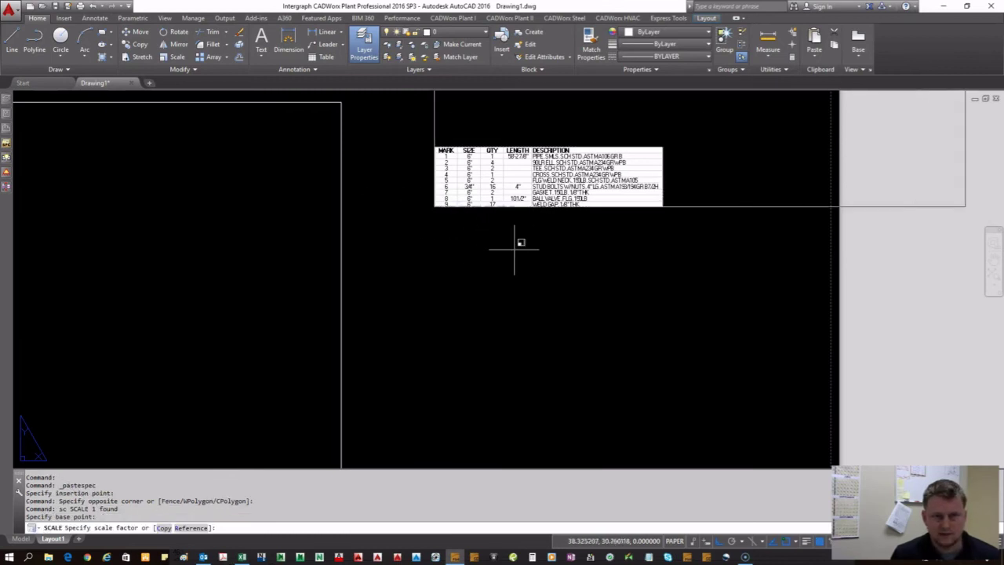
pyautogui.click(514, 249)
# Move the enlarged BOM worksheet down and toward the viewport's right edge so it sits inside the sheet's top.
pyautogui.click(601, 259)
pyautogui.click(531, 227)
pyautogui.write('m')
pyautogui.press('Return')
pyautogui.click(639, 245)
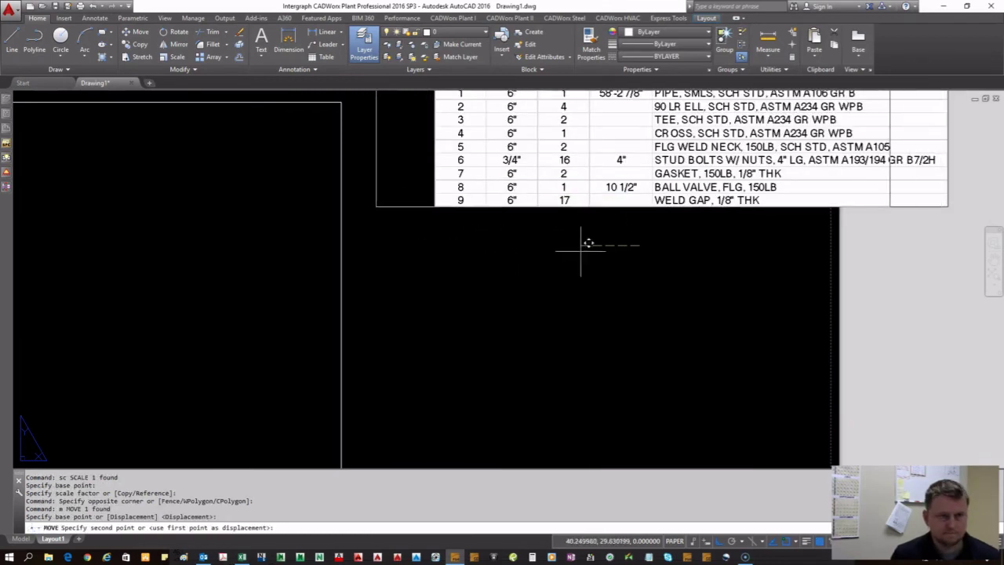
pyautogui.click(552, 250)
pyautogui.click(611, 235)
pyautogui.click(565, 188)
pyautogui.write('m')
pyautogui.press('Return')
pyautogui.click(619, 244)
pyautogui.click(629, 309)
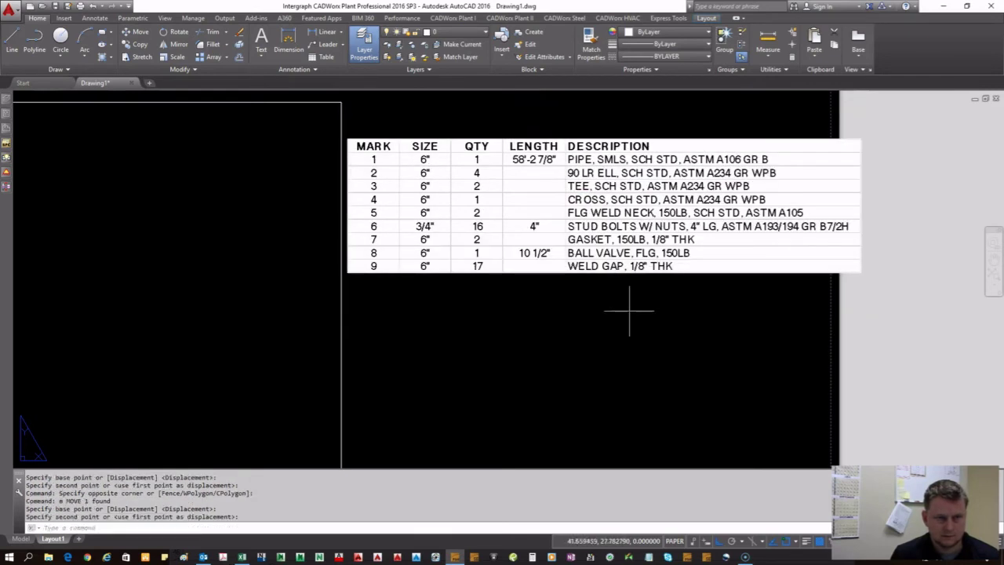
# Scale the BOM worksheet down slightly, using a base point just below the table.
pyautogui.click(629, 309)
pyautogui.click(535, 220)
pyautogui.write('sc')
pyautogui.press('Return')
pyautogui.click(581, 280)
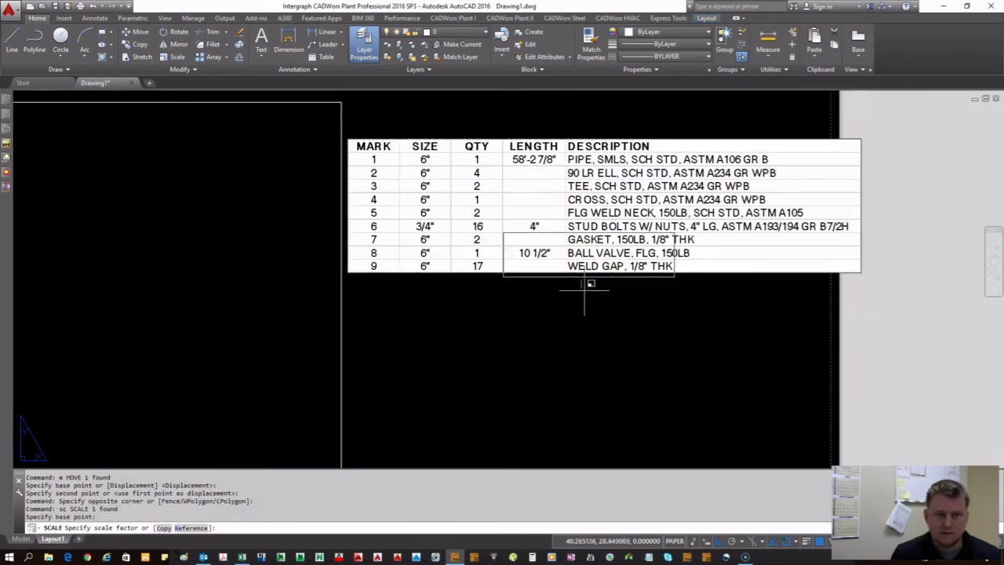
pyautogui.click(587, 302)
# Move the reduced BOM worksheet into the gap between the viewport and the right printable margin.
pyautogui.click(619, 341)
pyautogui.click(545, 292)
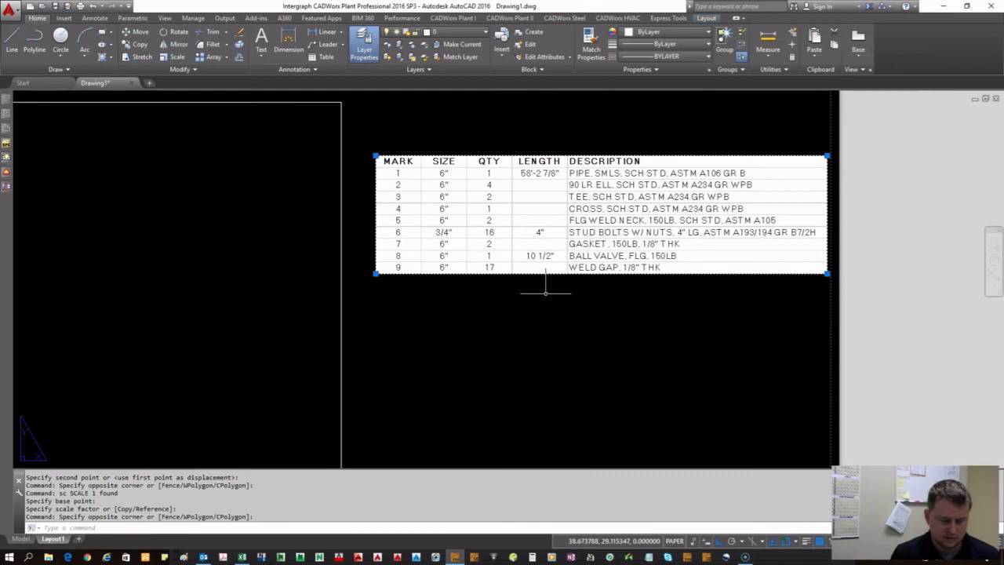
pyautogui.write('m')
pyautogui.click(591, 337)
pyautogui.click(600, 330)
pyautogui.click(601, 329)
pyautogui.click(534, 225)
pyautogui.write('m')
pyautogui.click(610, 323)
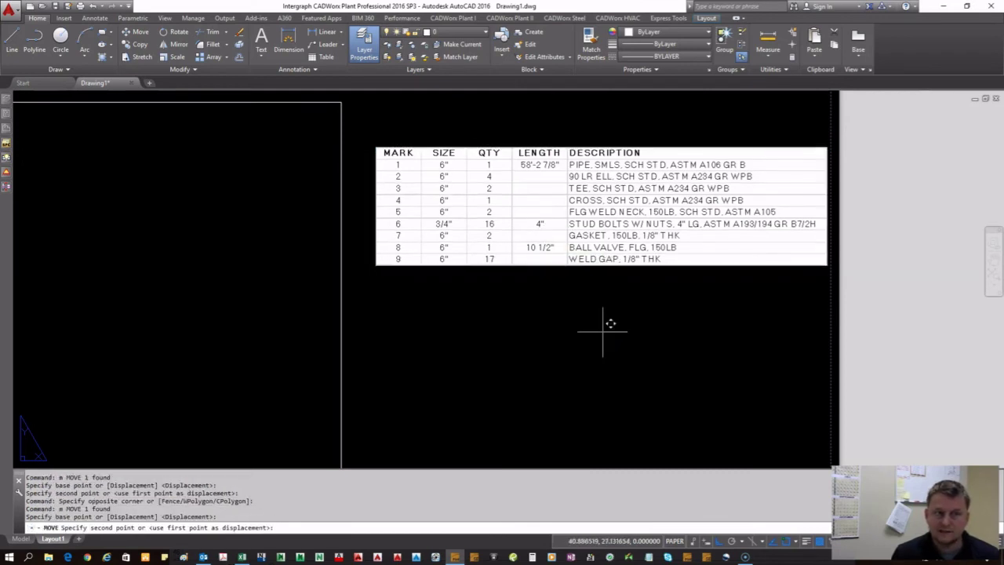
pyautogui.click(587, 329)
pyautogui.click(587, 329)
pyautogui.click(541, 208)
pyautogui.write('m')
pyautogui.press('Return')
pyautogui.click(587, 321)
pyautogui.click(577, 302)
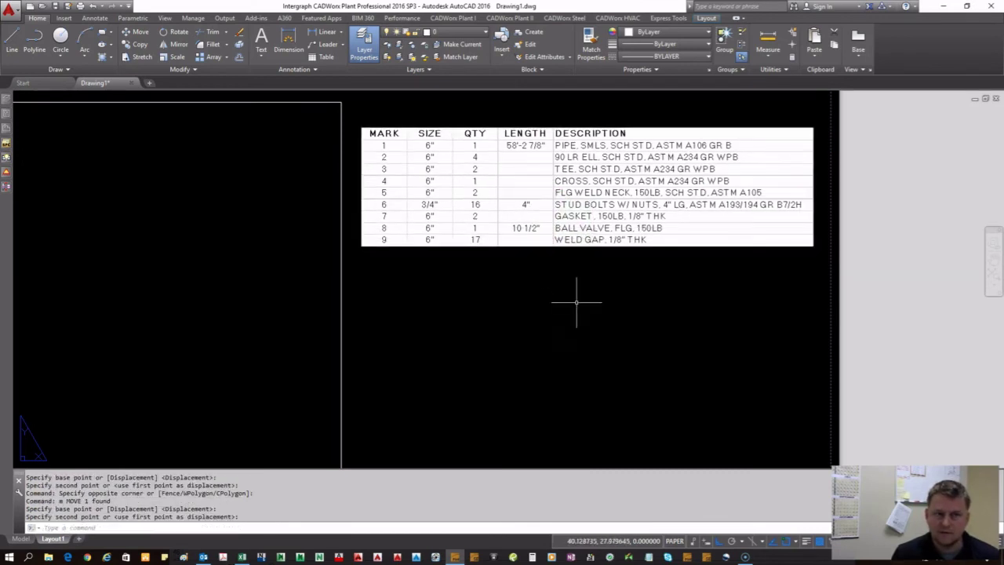
# Open the embedded BOM worksheet in Excel to view its source data, then close it and return to the layout.
pyautogui.scroll(-4, 576, 301)
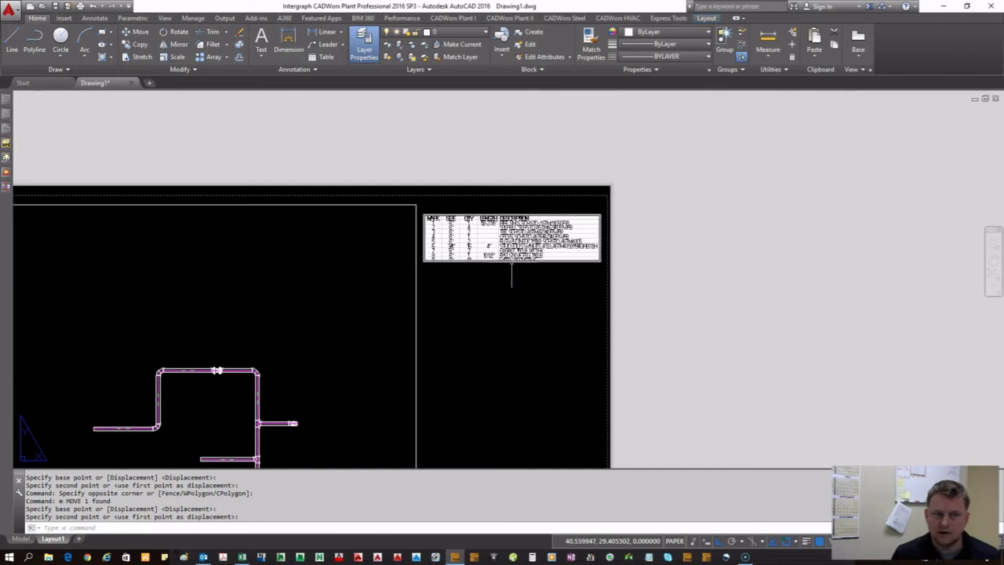
pyautogui.click(512, 259)
pyautogui.rightClick(511, 264)
pyautogui.moveTo(560, 413)
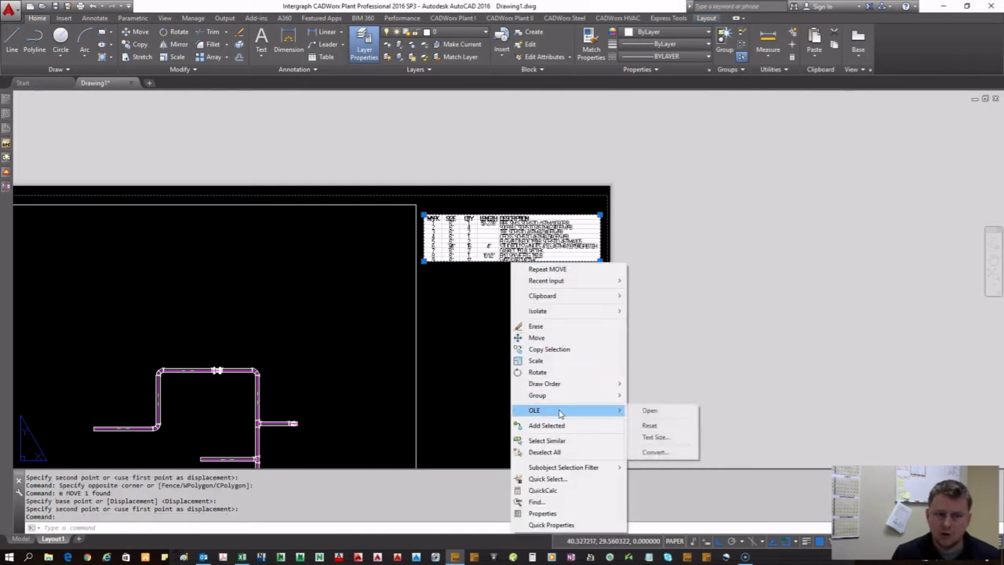
pyautogui.click(648, 410)
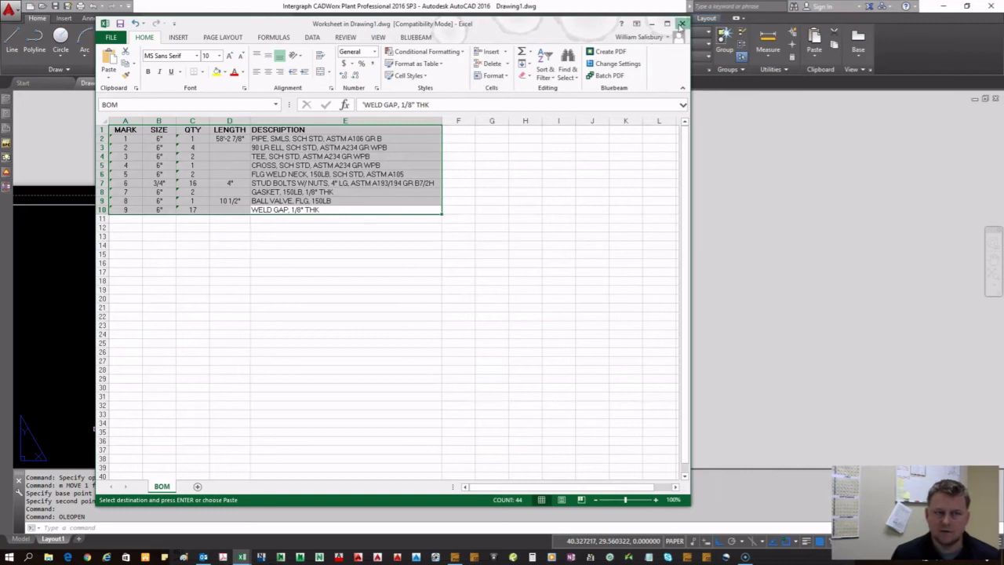
pyautogui.click(681, 23)
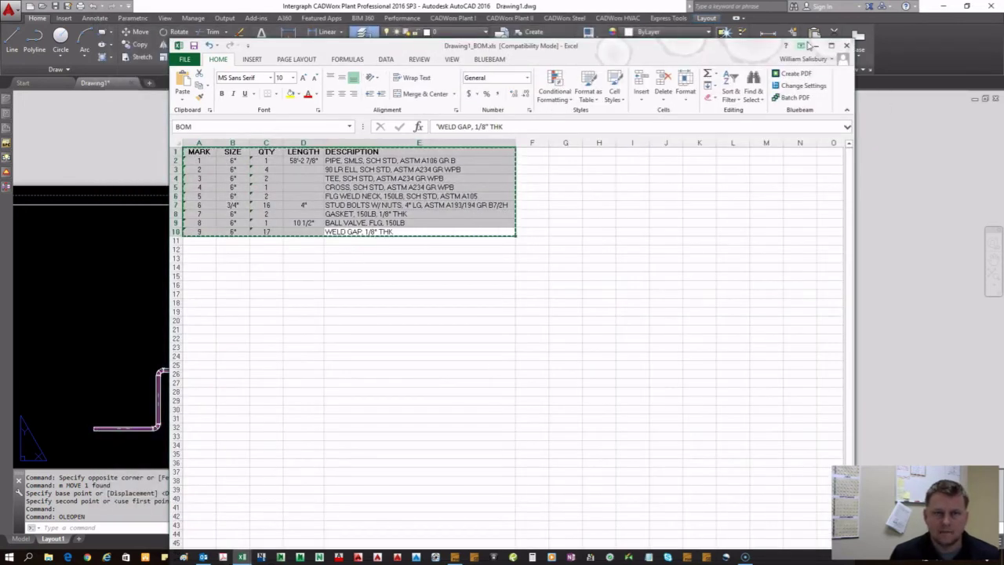
pyautogui.click(814, 45)
pyautogui.scroll(4, 510, 259)
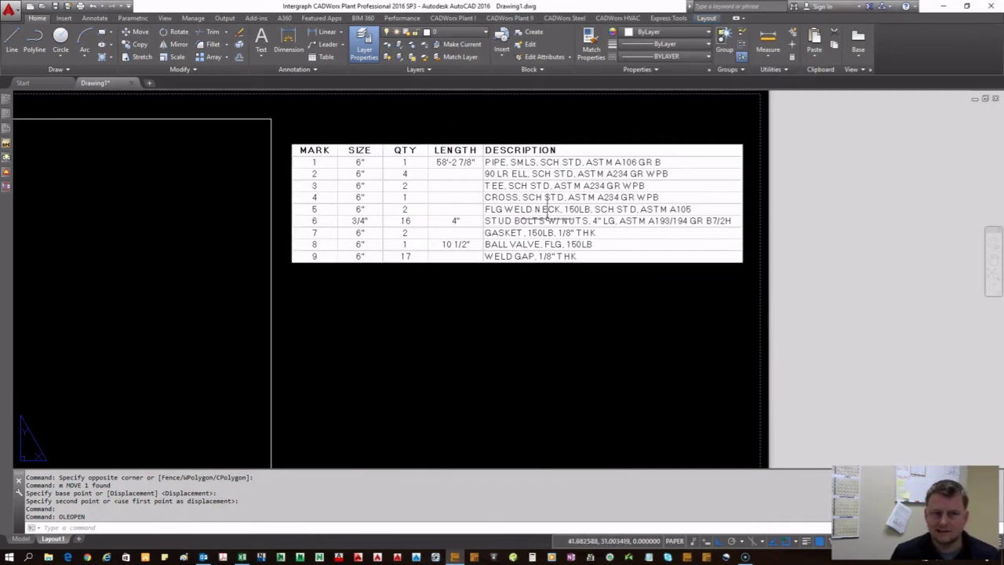
# Replace the BOM worksheet with the same data pasted as AutoCAD Entities just right of the viewport's top-right corner.
pyautogui.click(562, 146)
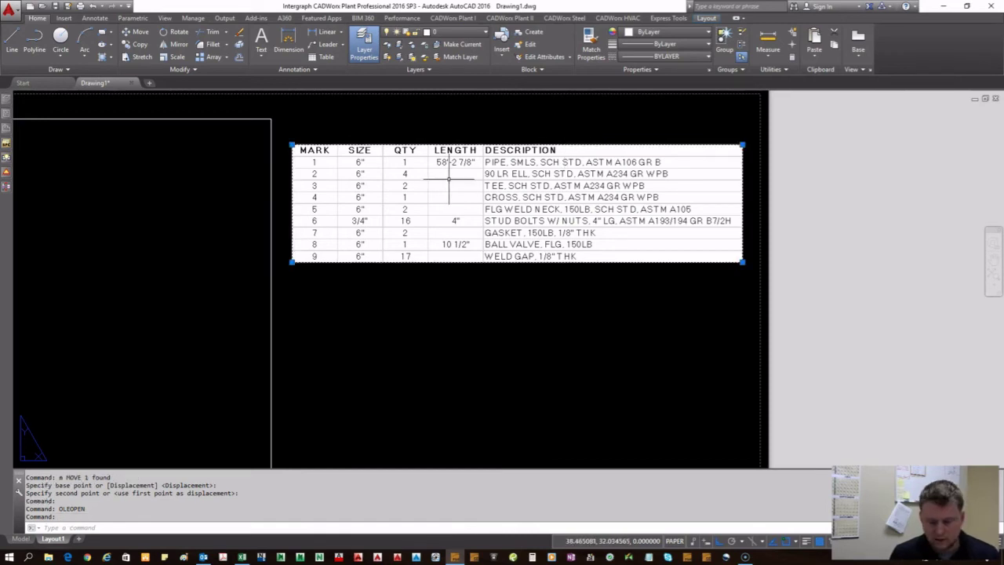
pyautogui.press('Delete')
pyautogui.click(814, 53)
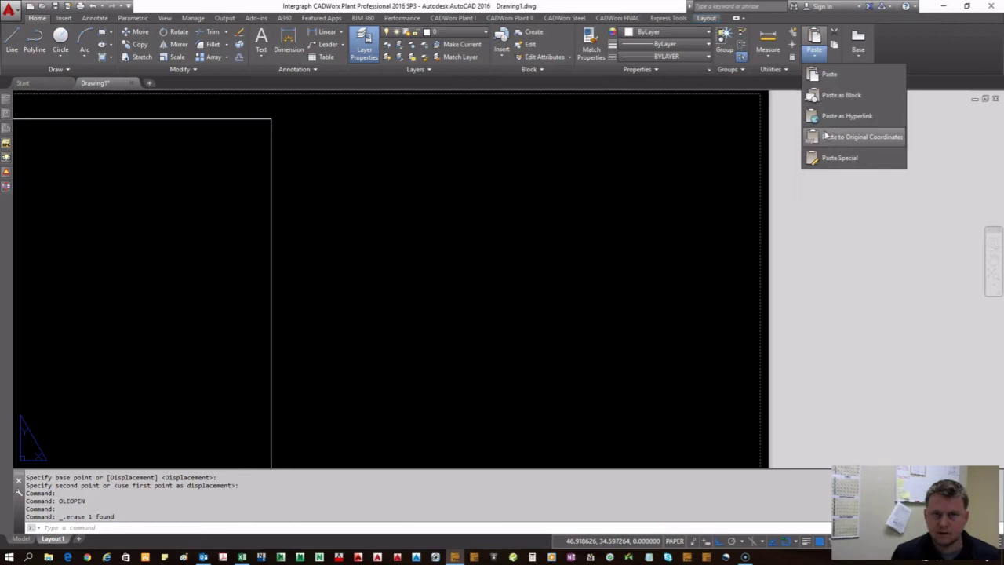
pyautogui.click(833, 157)
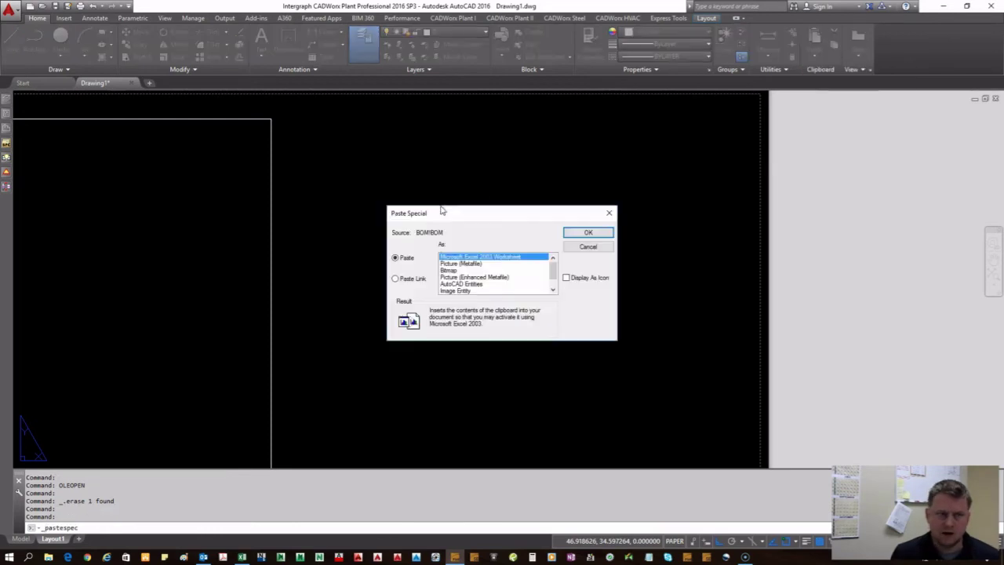
pyautogui.click(471, 284)
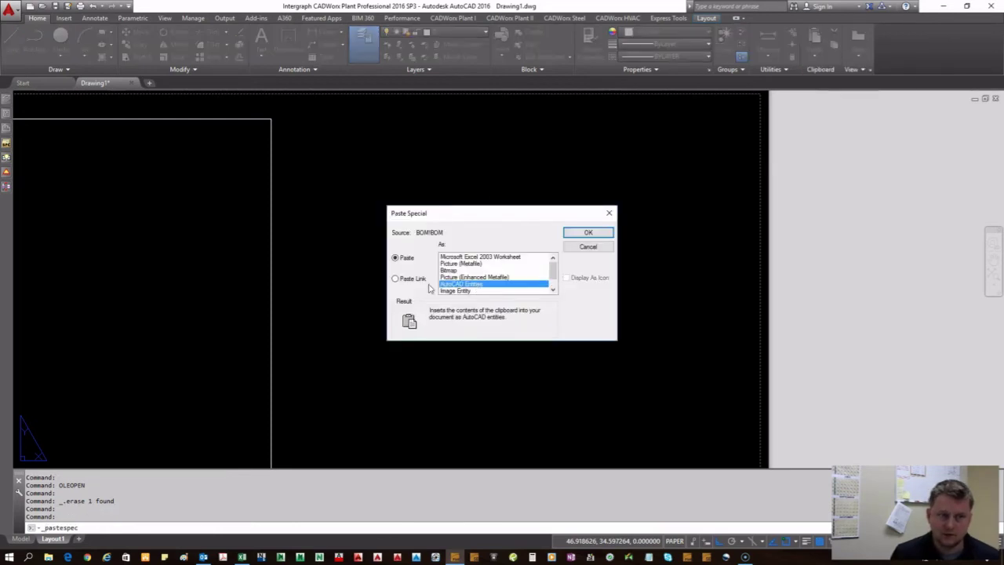
pyautogui.click(595, 236)
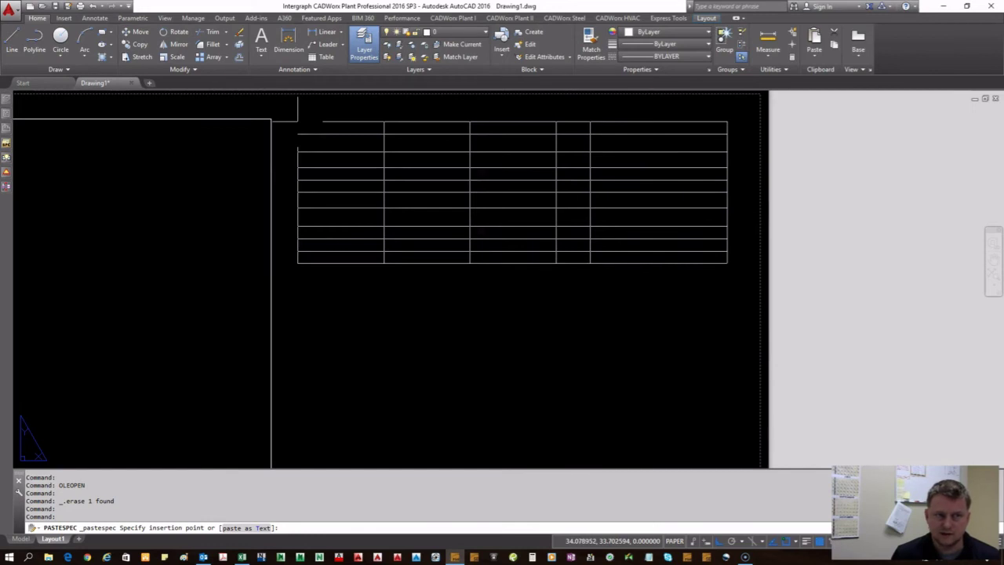
pyautogui.click(297, 121)
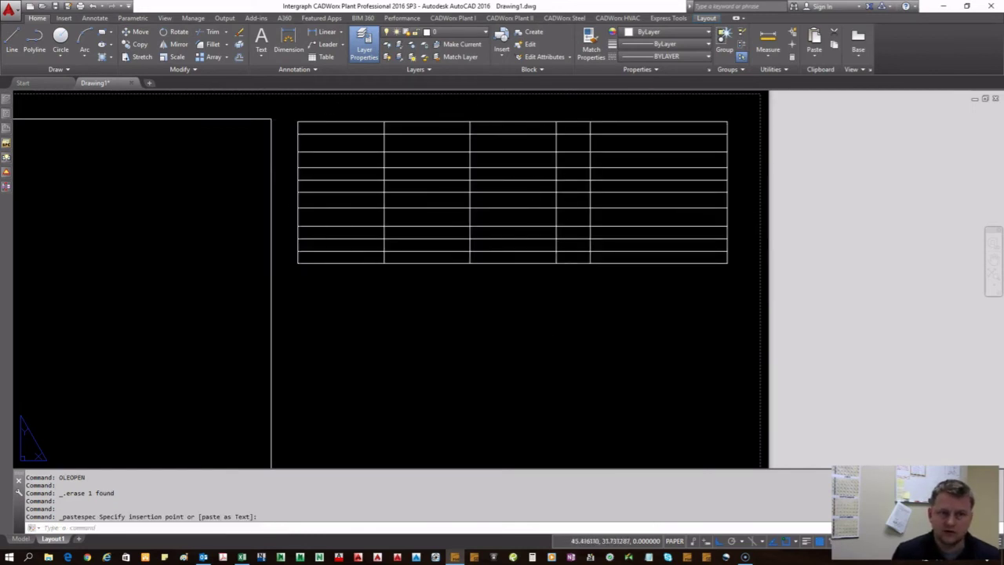
# Inspect the pasted table's contents by selecting cell E10 and opening cell C4 in the text editor, then exit.
pyautogui.scroll(1, 615, 302)
pyautogui.scroll(2, 638, 347)
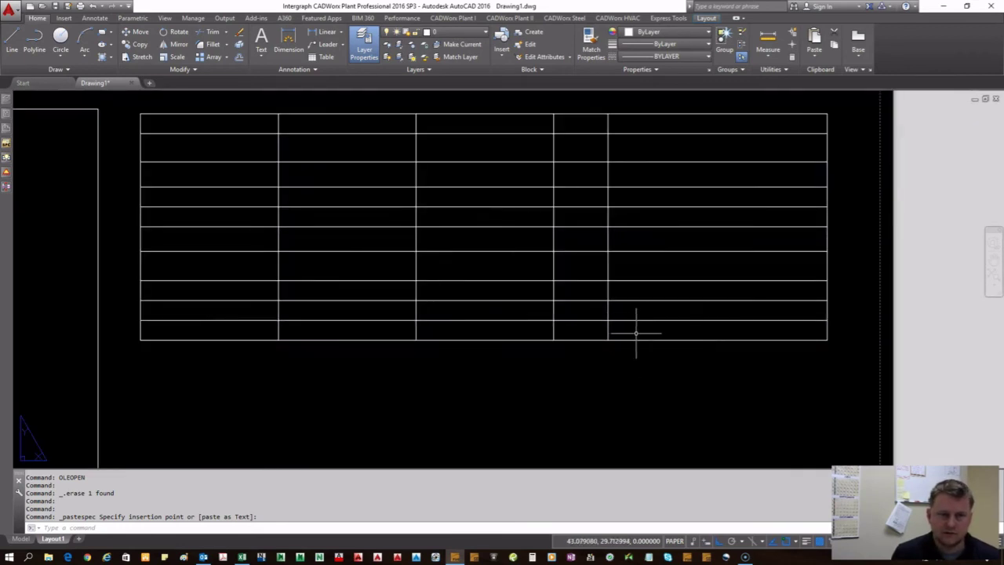
pyautogui.click(739, 329)
pyautogui.click(728, 330)
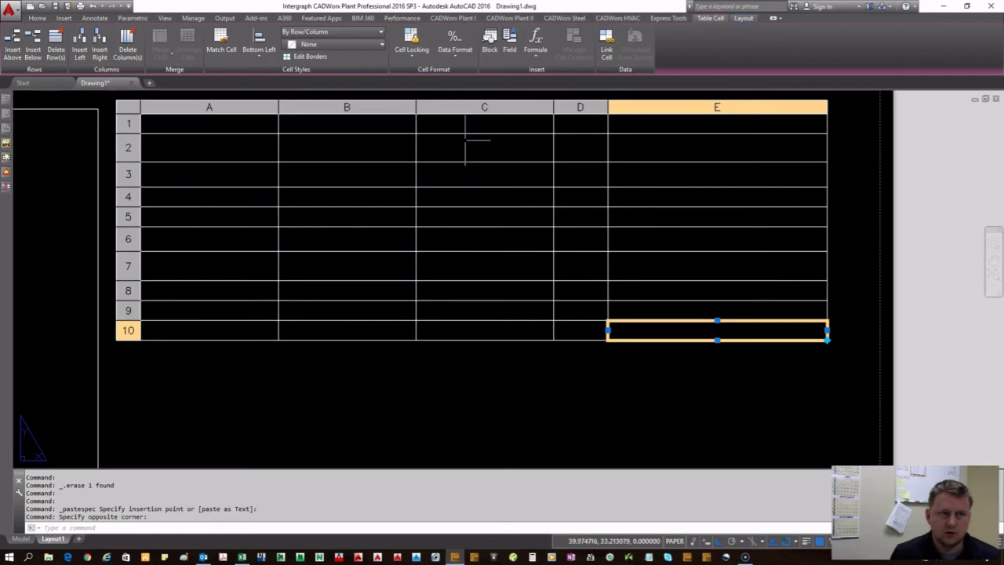
pyautogui.doubleClick(471, 197)
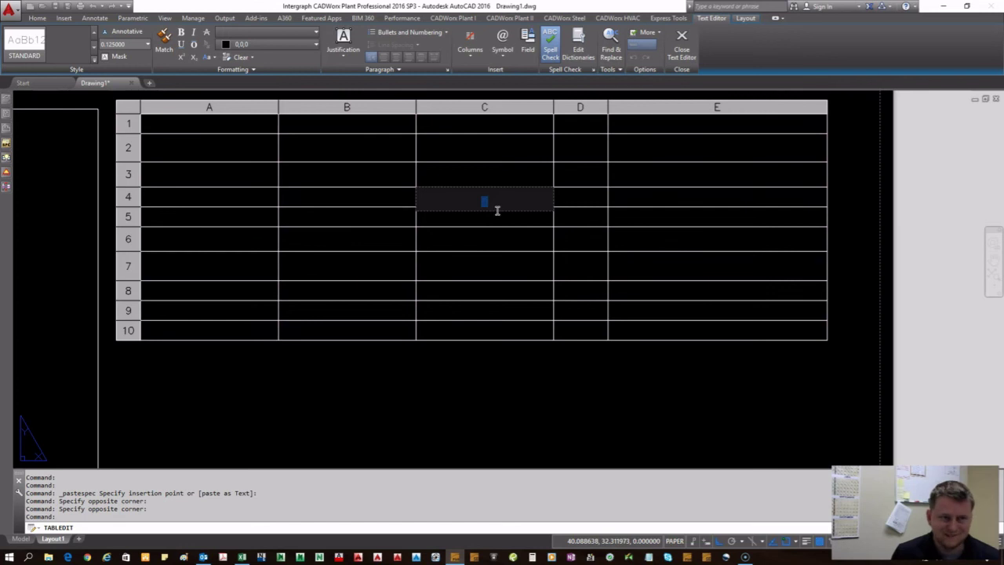
pyautogui.click(519, 380)
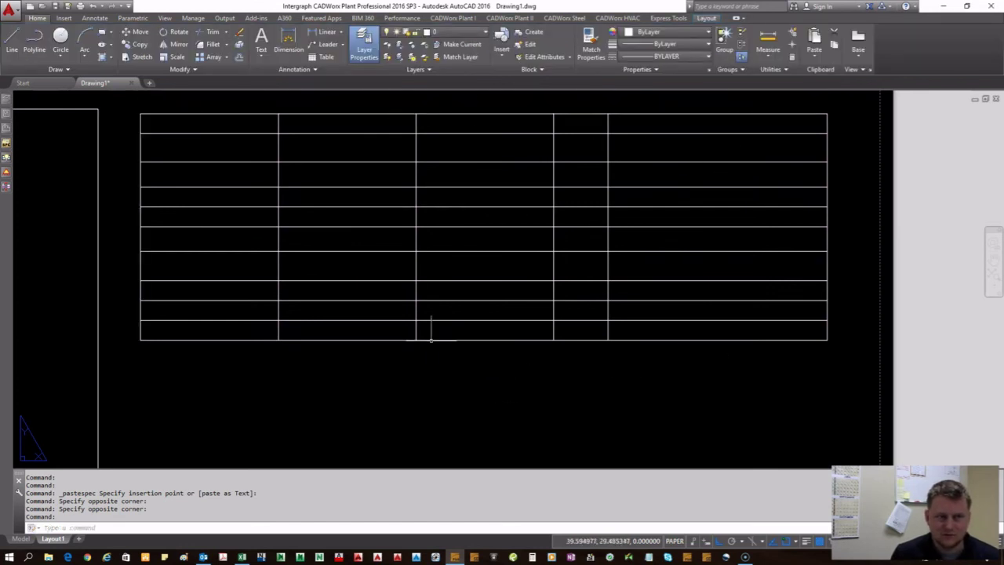
# Explode the pasted BOM table into separate lines and text.
pyautogui.scroll(-2, 423, 330)
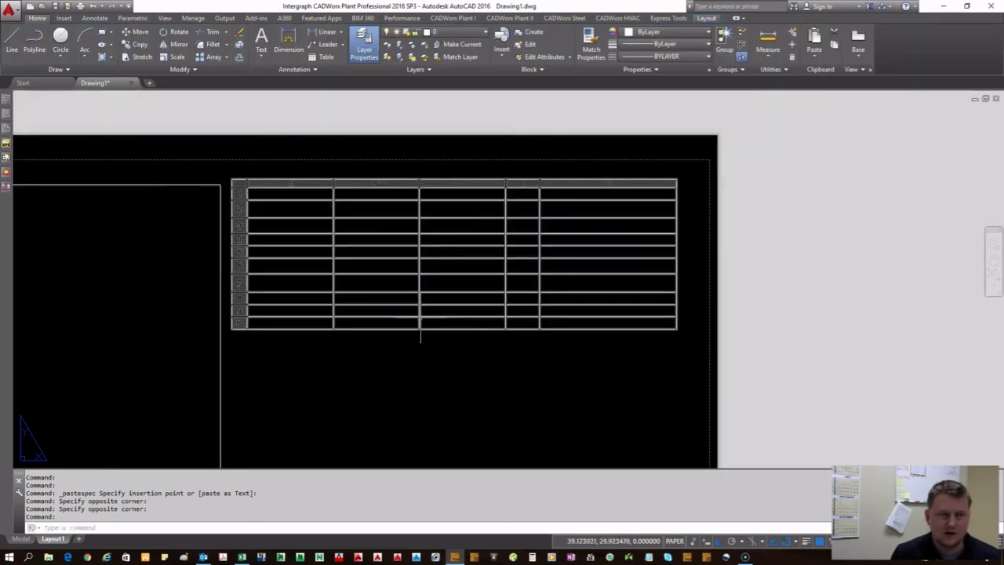
pyautogui.click(473, 246)
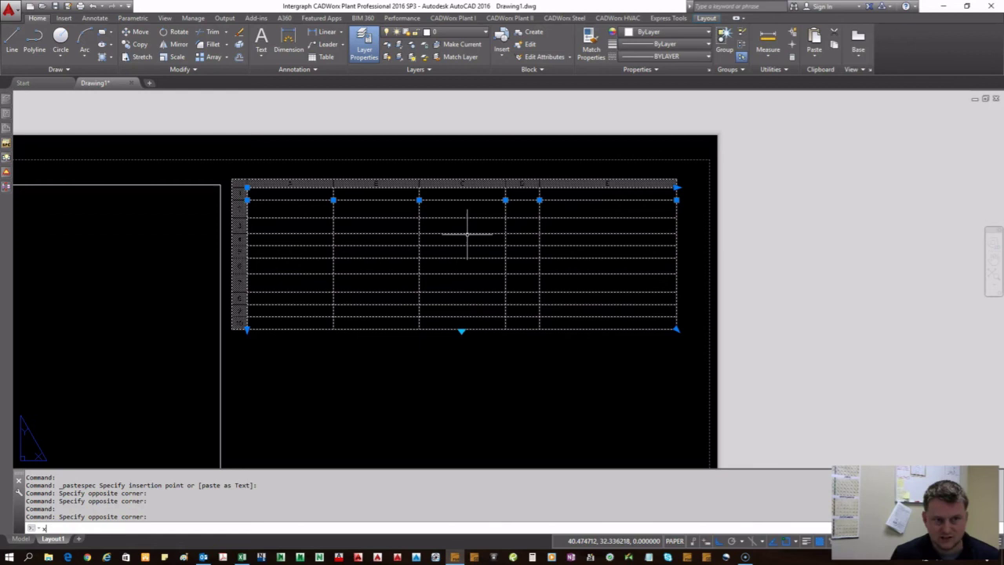
pyautogui.write('x')
pyautogui.press('Return')
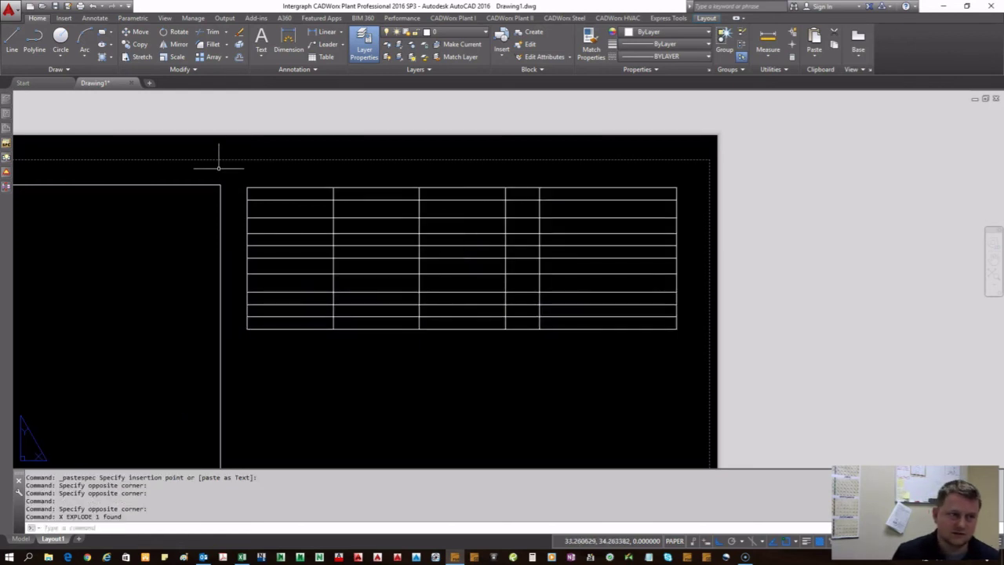
# Select all the lines and text of the exploded BOM table and explode them again into single-line text.
pyautogui.click(239, 177)
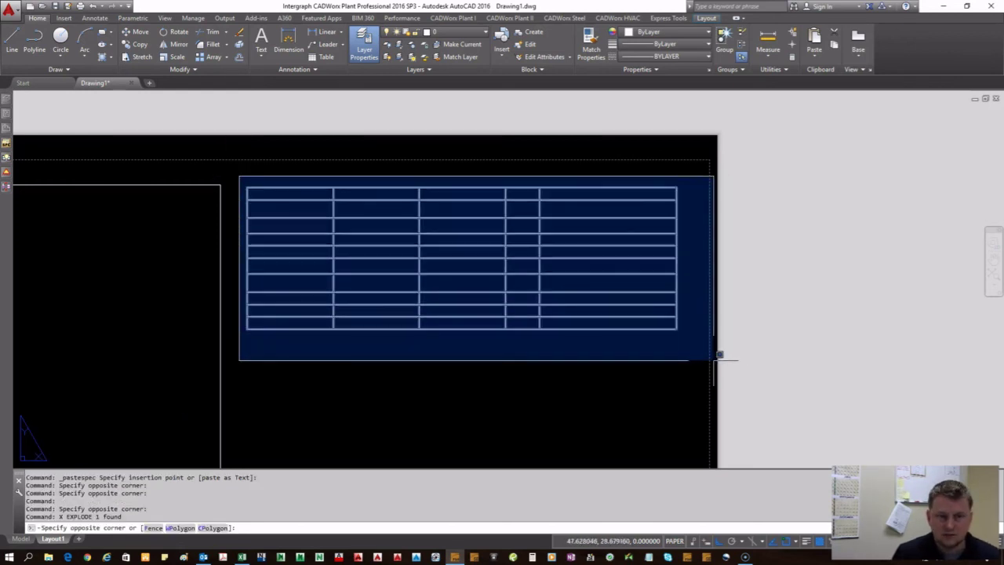
pyautogui.click(717, 354)
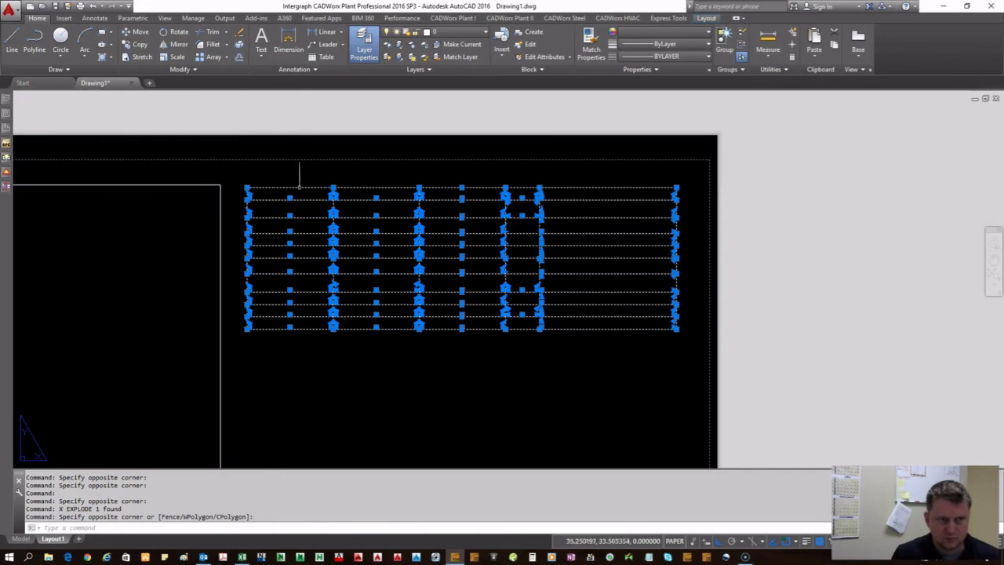
pyautogui.scroll(4, 280, 212)
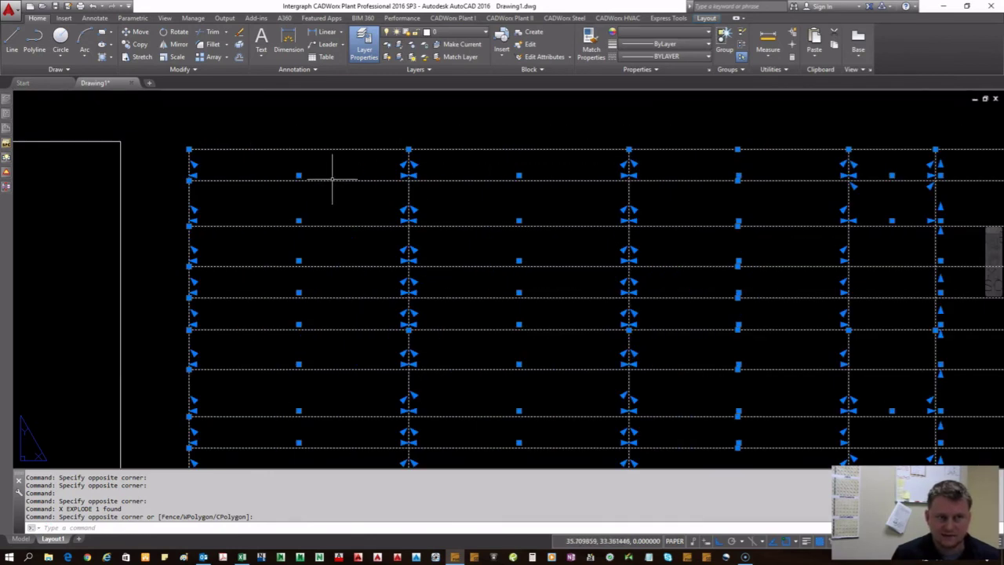
pyautogui.scroll(-4, 288, 199)
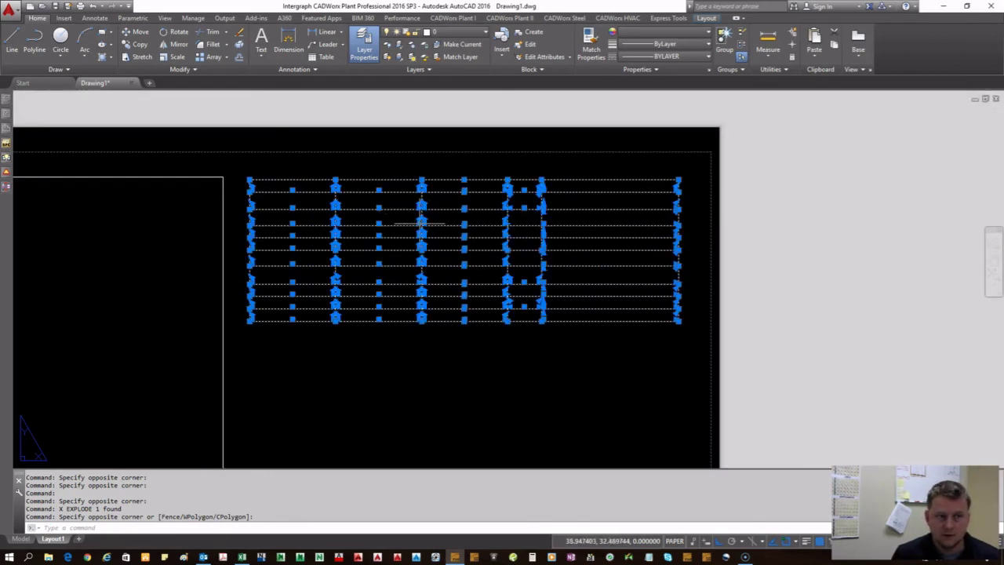
pyautogui.scroll(2, 376, 200)
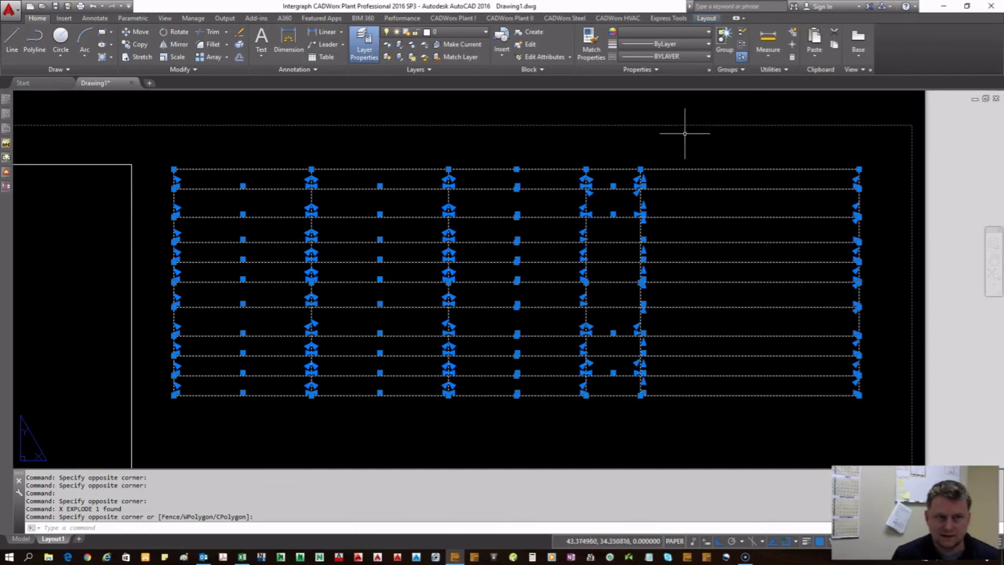
pyautogui.write('x')
pyautogui.press('Return')
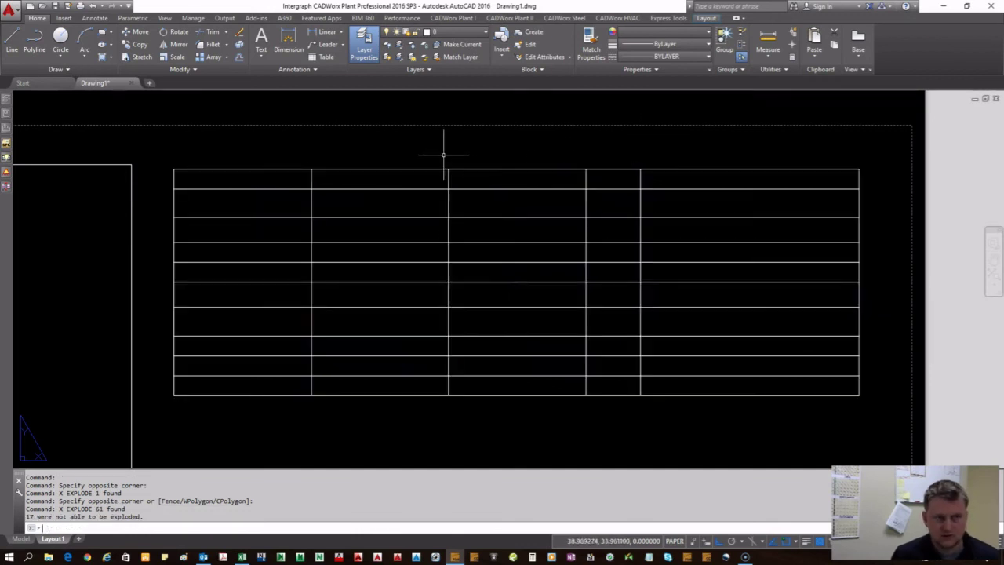
# Set the color of all the BOM table's lines and text to White, then clear the selection.
pyautogui.click(152, 142)
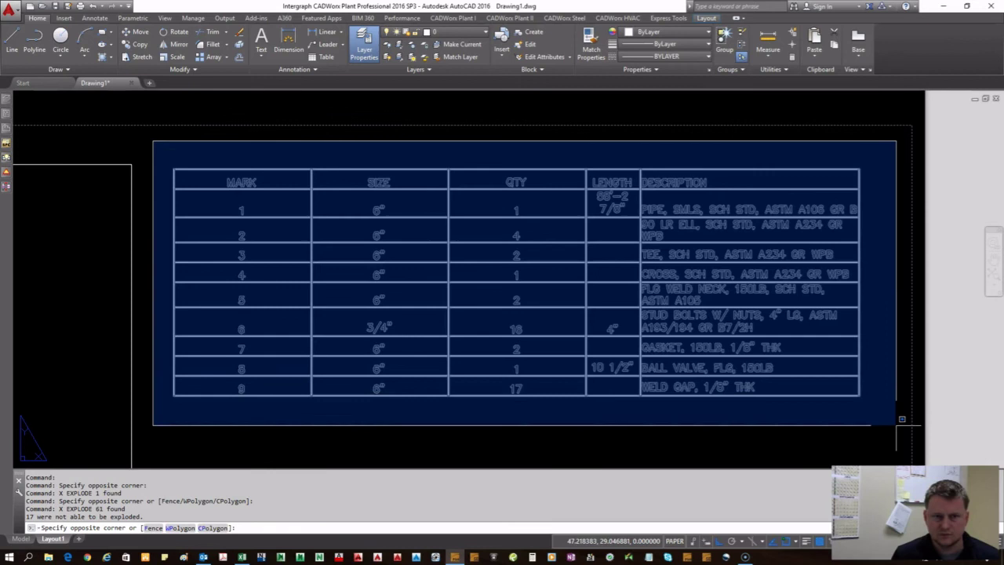
pyautogui.click(896, 452)
pyautogui.click(6, 170)
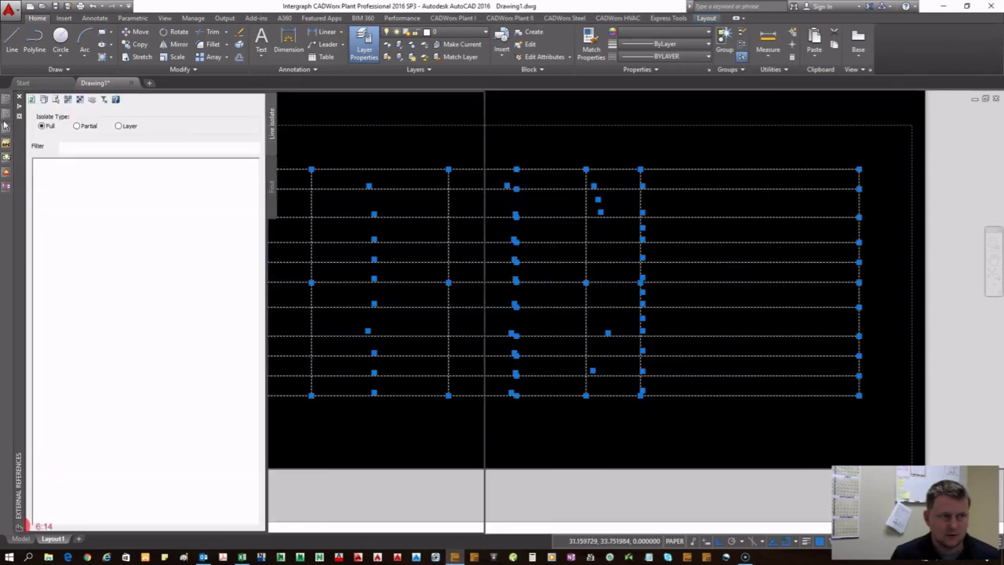
pyautogui.moveTo(9, 116)
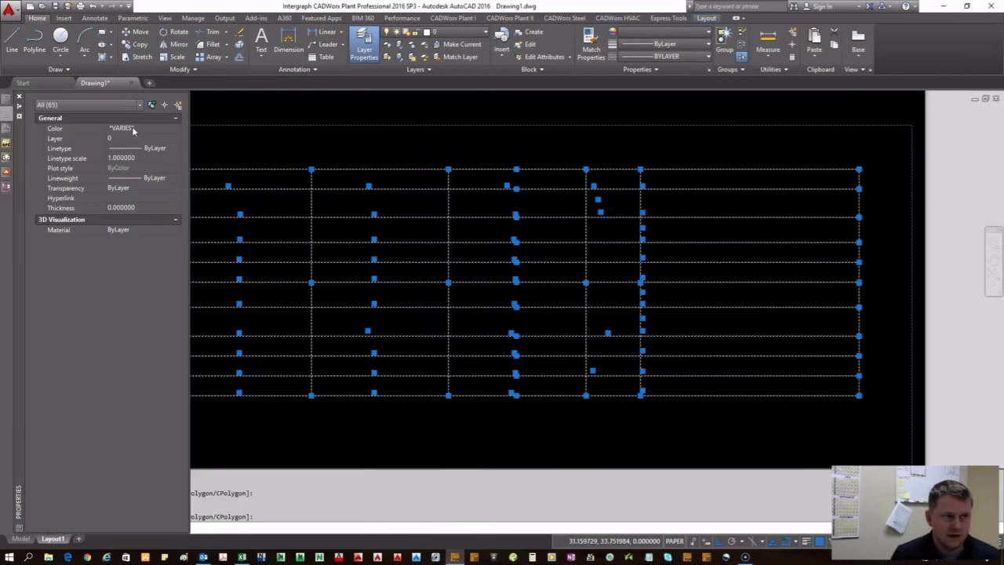
pyautogui.click(133, 128)
pyautogui.click(140, 197)
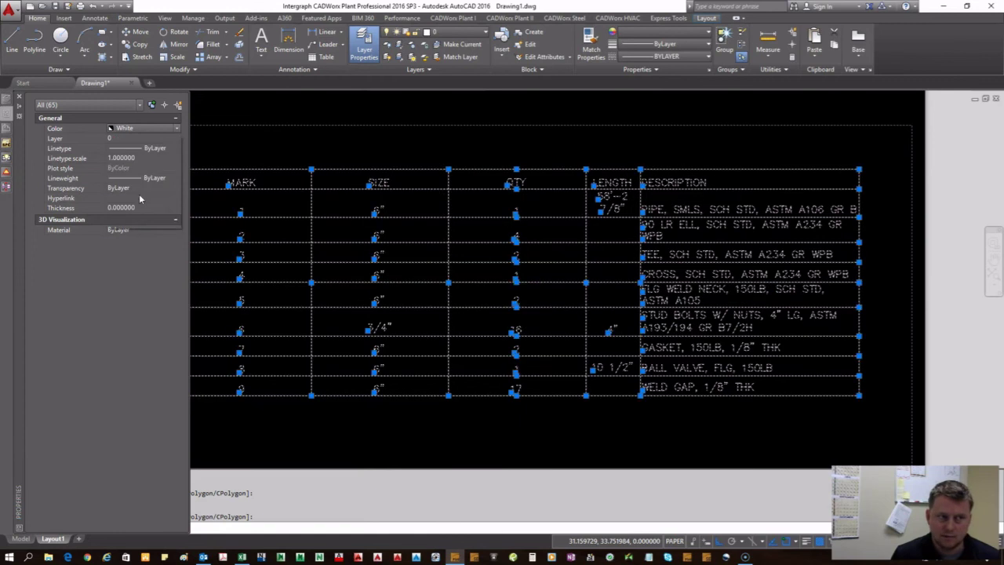
pyautogui.press('Escape')
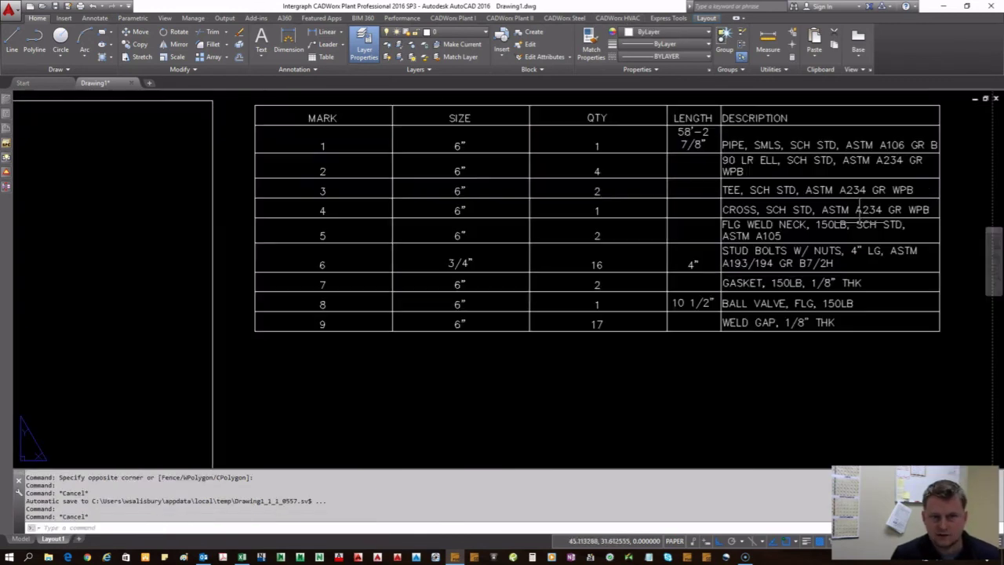
# Examine the finished layout, checking the BOM table, the viewport's pipe run and the flanged valve and elbow up close.
pyautogui.scroll(-5, 504, 397)
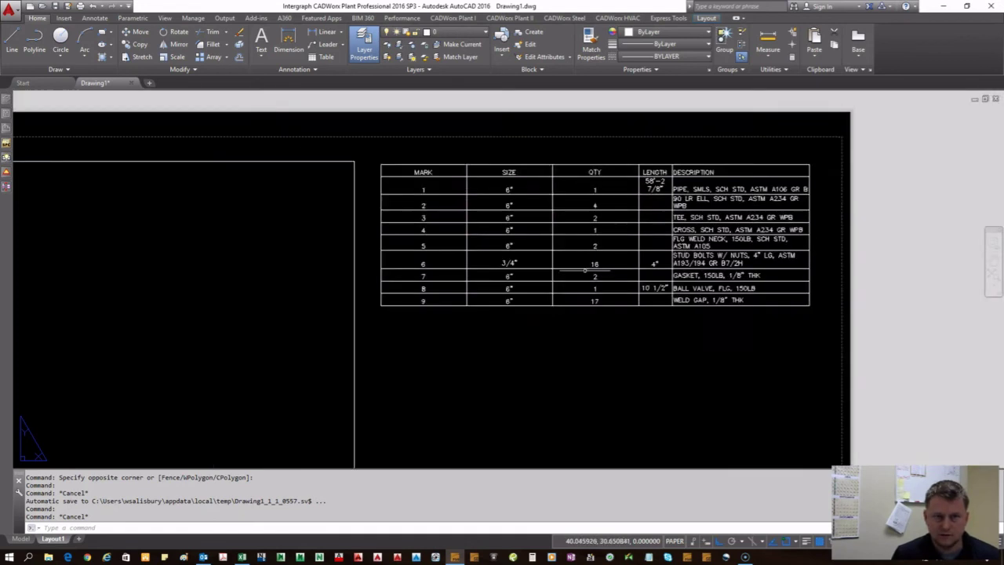
pyautogui.scroll(-2, 605, 309)
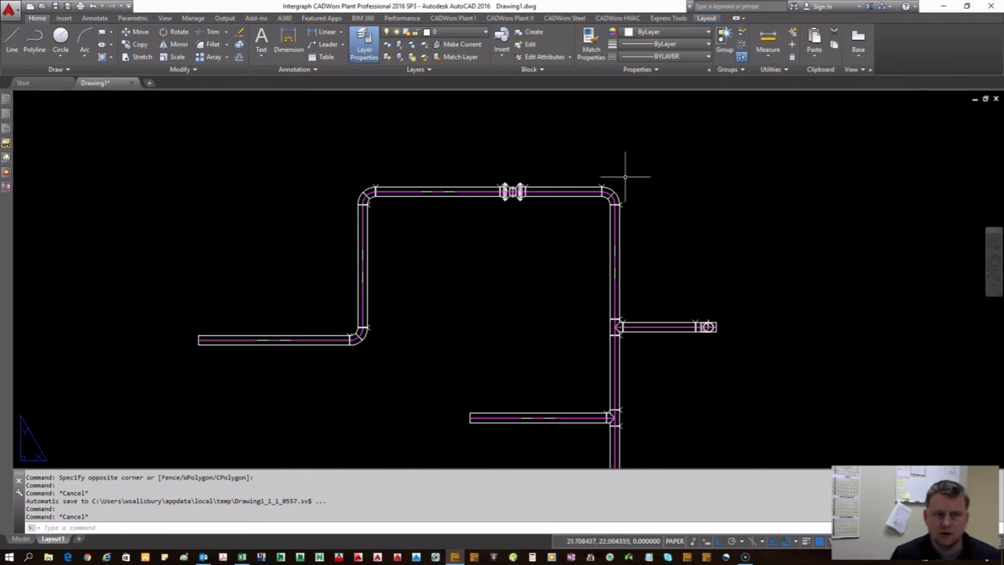
pyautogui.scroll(-5, 612, 423)
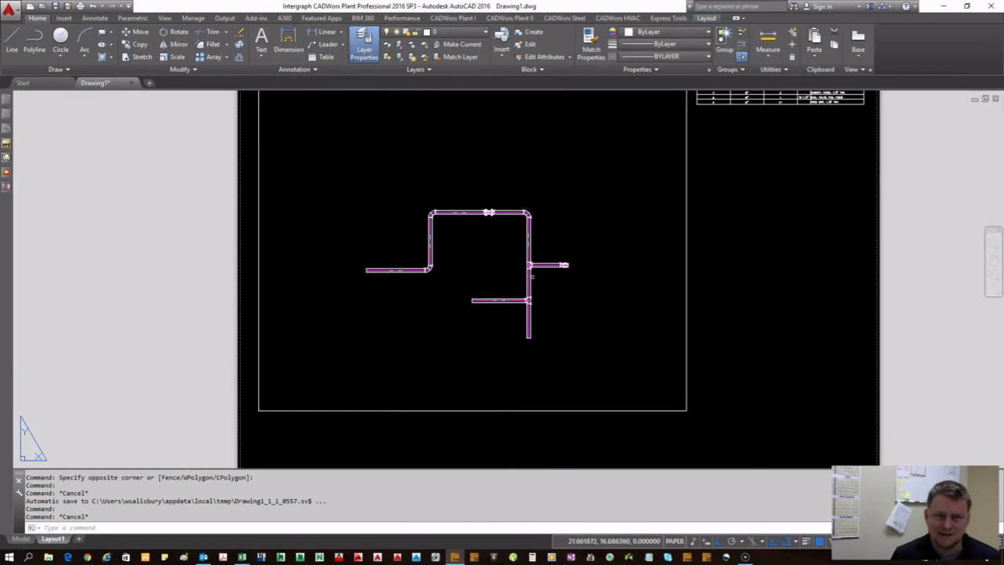
pyautogui.moveTo(618, 249); pyautogui.dragTo(535, 355, button='middle')
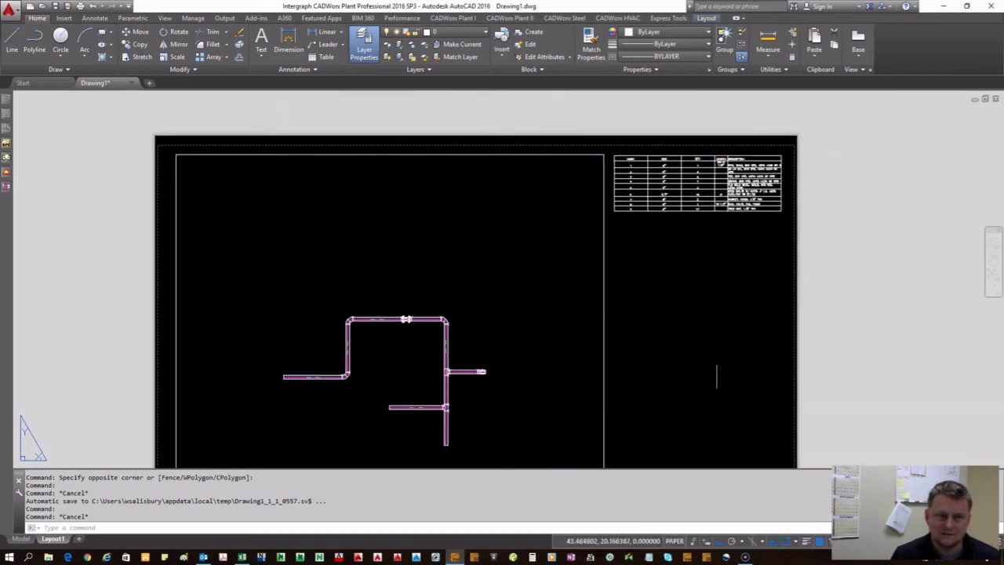
pyautogui.moveTo(423, 363); pyautogui.dragTo(489, 246, button='middle')
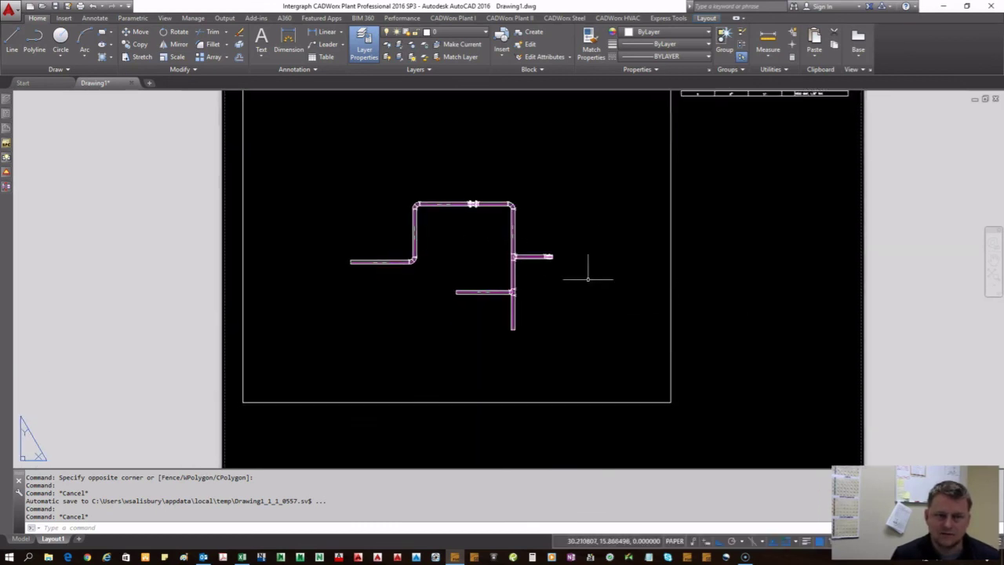
pyautogui.scroll(4, 503, 200)
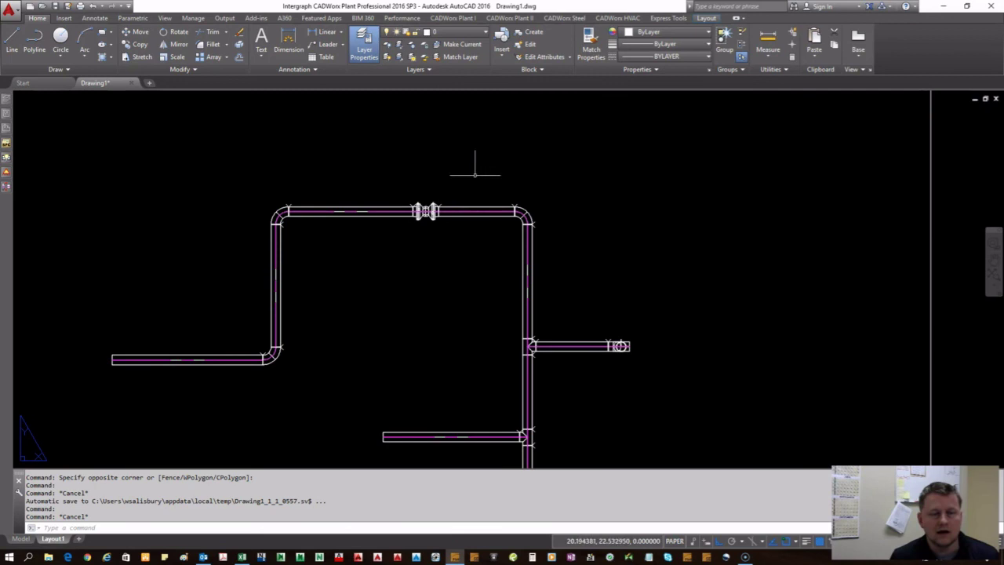
pyautogui.scroll(5, 470, 206)
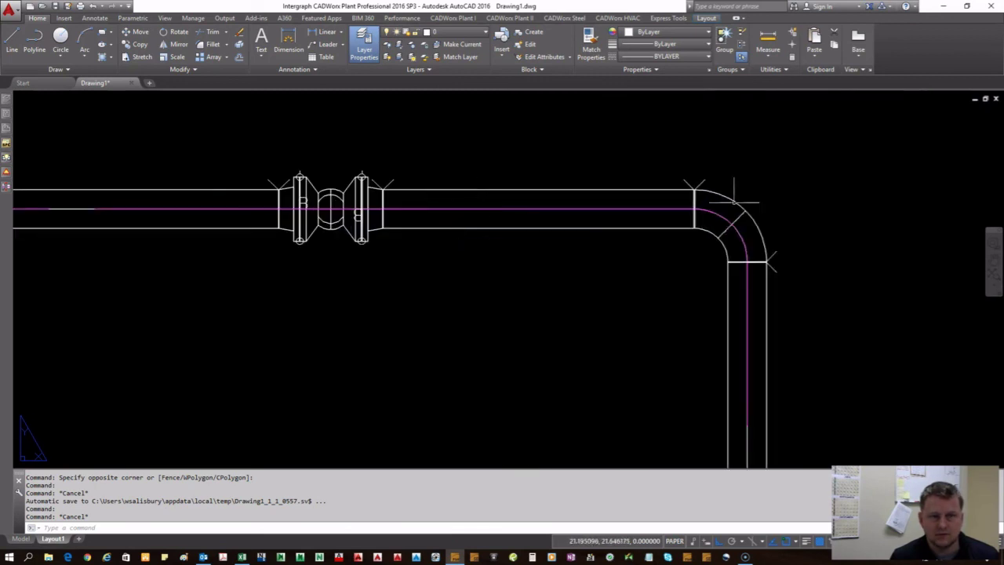
pyautogui.scroll(-8, 396, 220)
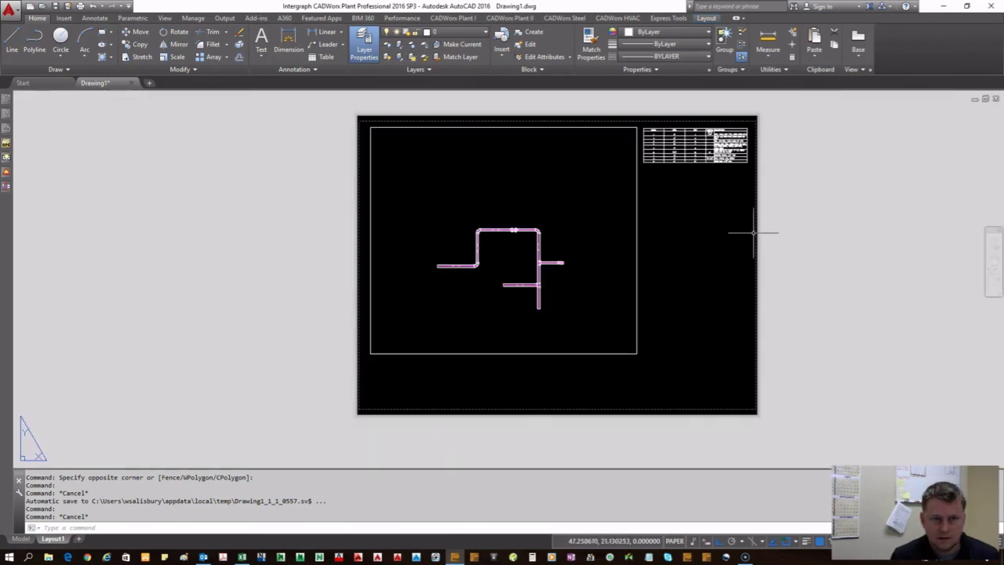
pyautogui.scroll(2, 727, 185)
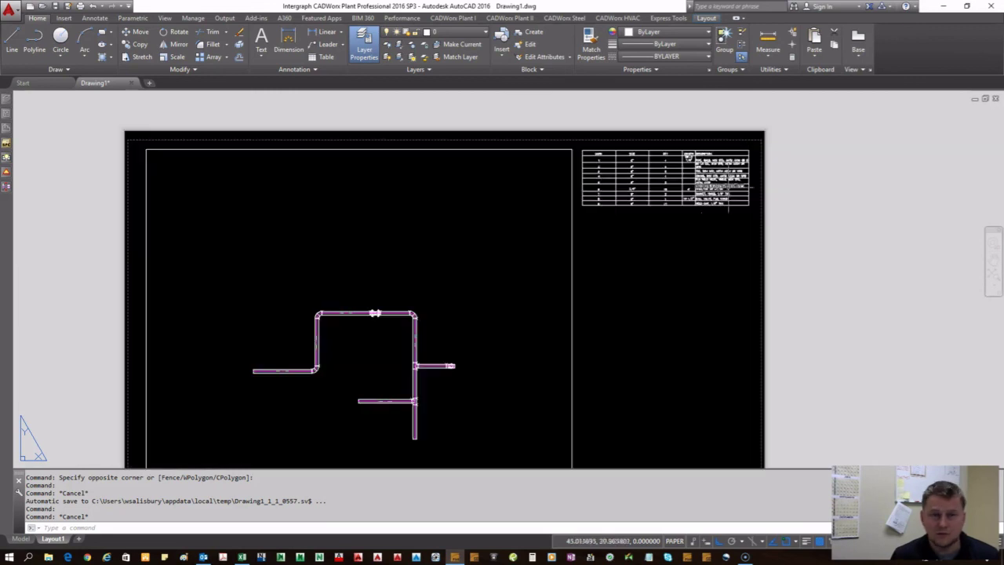